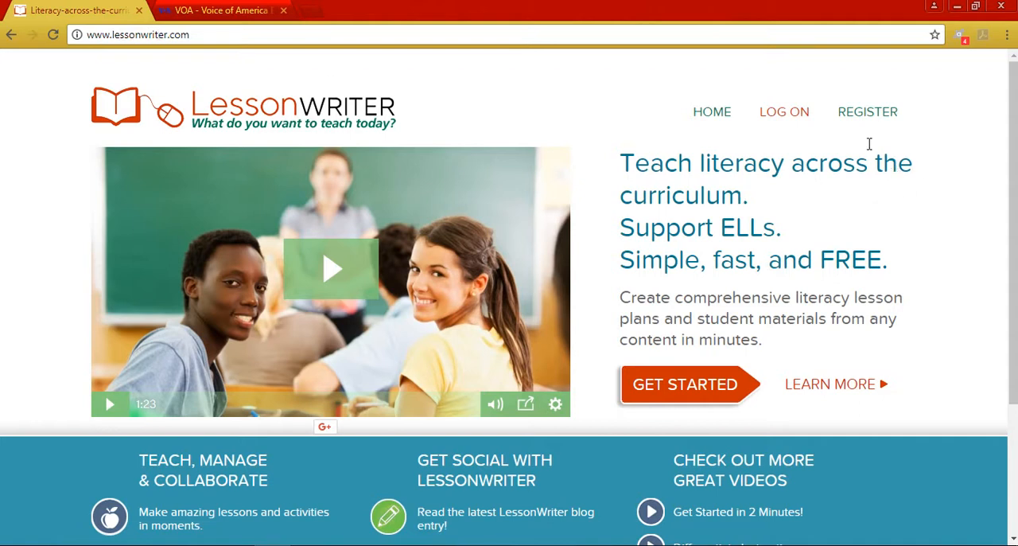
- Log on to LessonWriter by entering the account e-mail address and the account password
left_click(787, 117)
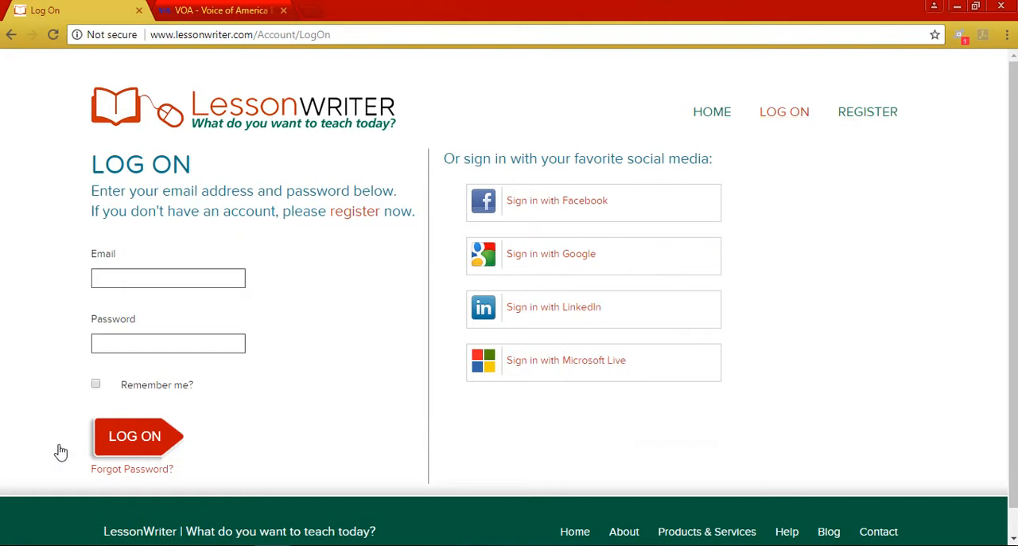
left_click(142, 282)
type("vi")
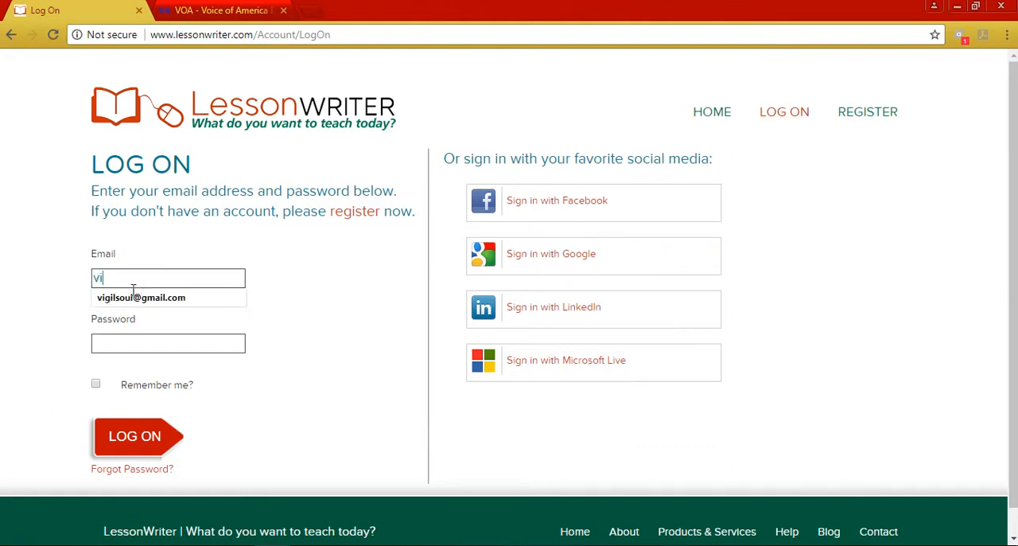
left_click(119, 298)
left_click(132, 340)
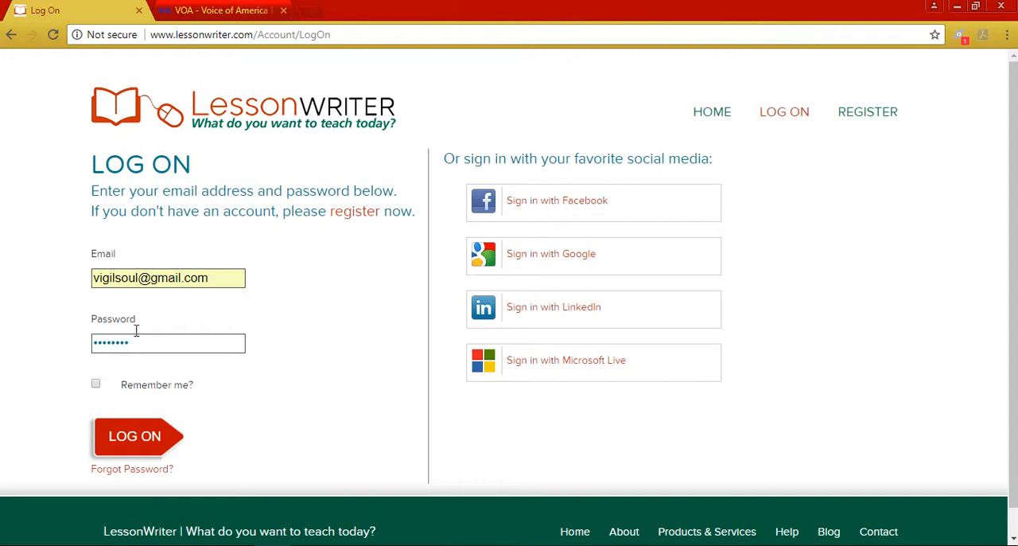
left_click(119, 453)
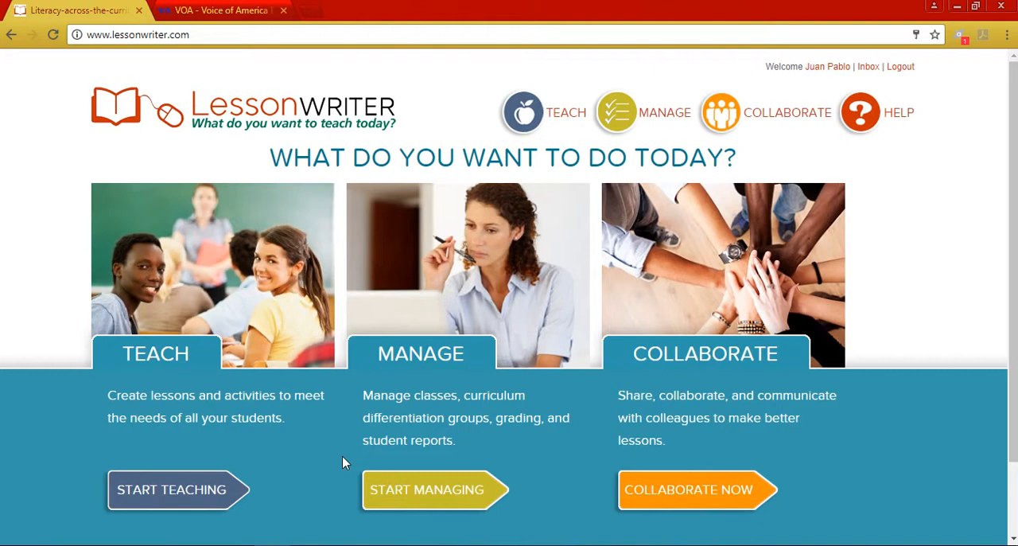
- Switch to the VOA Learning English site and open the article "What Are the Best US High Schools? It Depends"
left_click(187, 12)
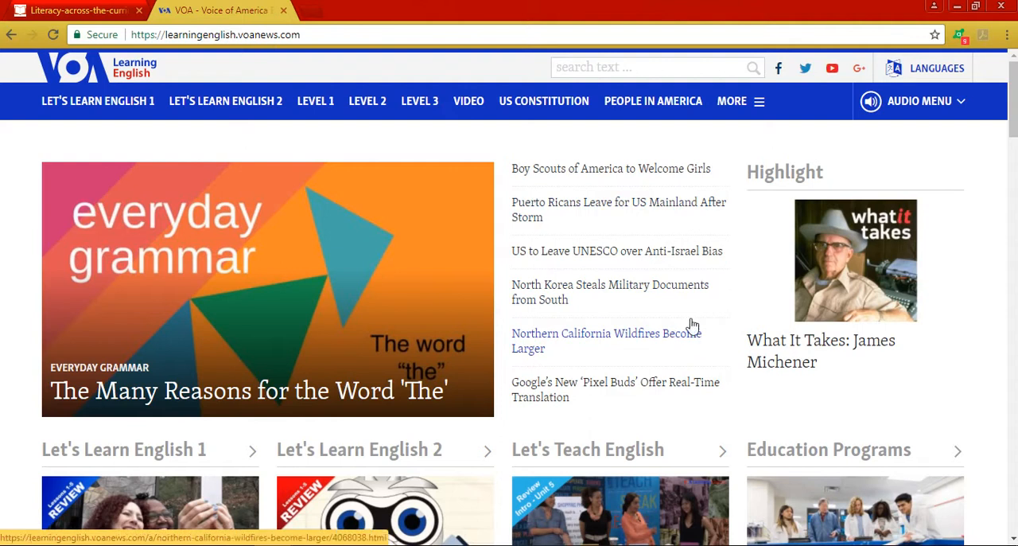
left_click_drag(1015, 125, 1016, 182)
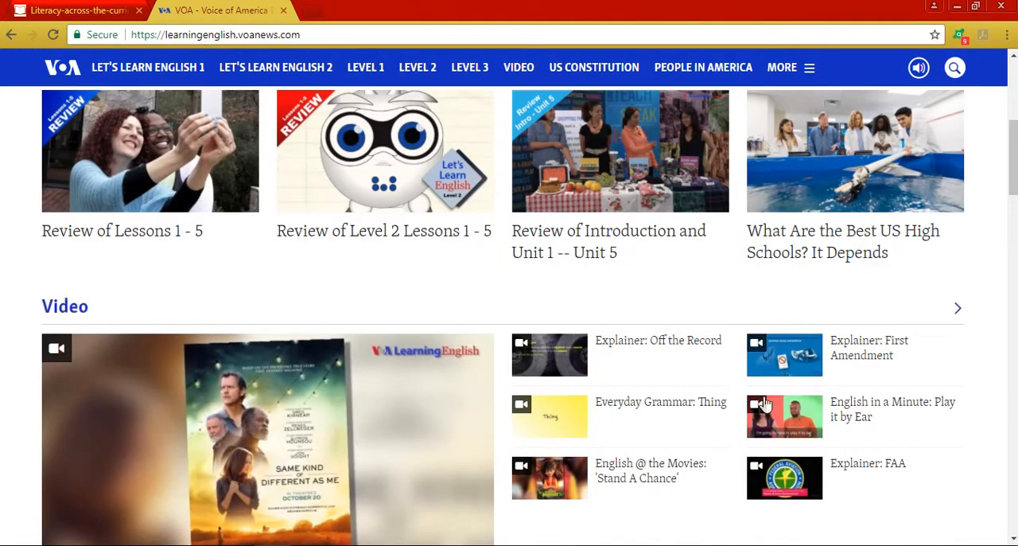
left_click(842, 261)
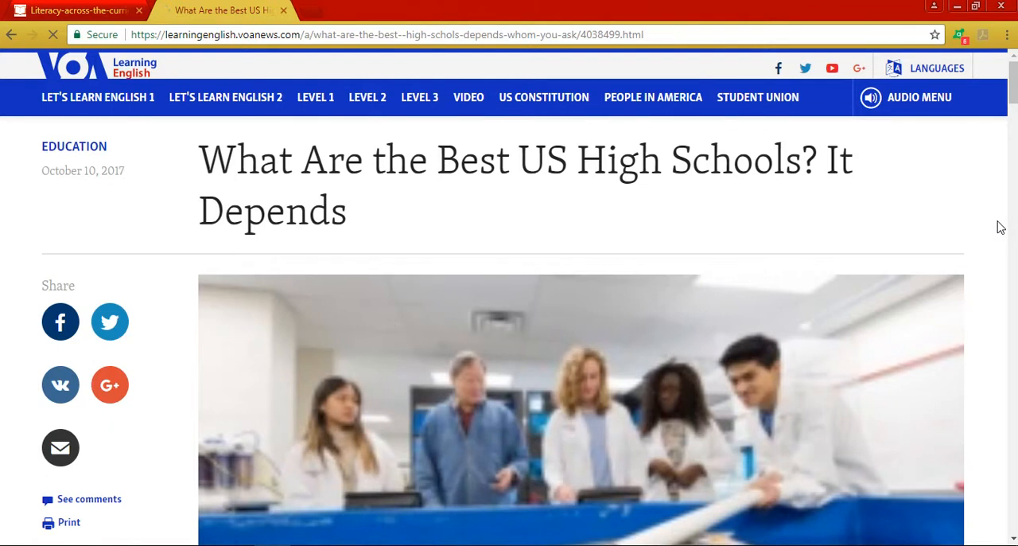
- Look through the opening of the article, including its photo, audio player and direct audio link options
scroll(1000, 228, "down", 1)
scroll(1001, 228, "down", 1)
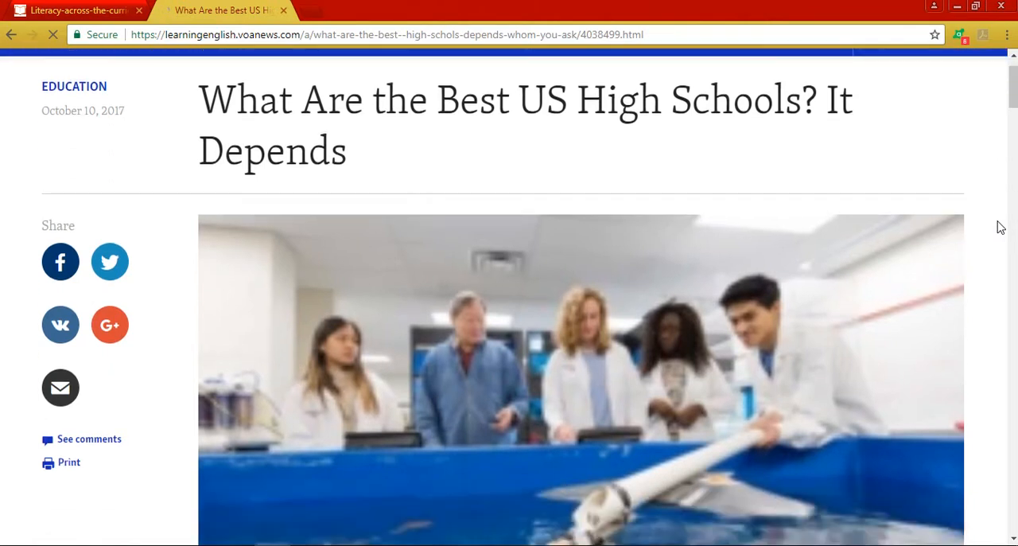
scroll(1001, 228, "down", 4)
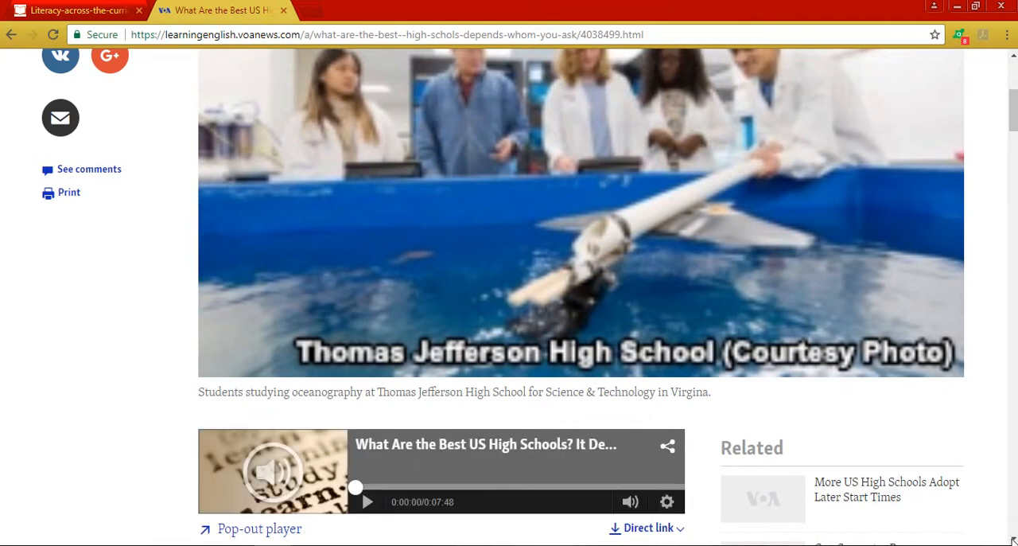
scroll(609, 348, "down", 2)
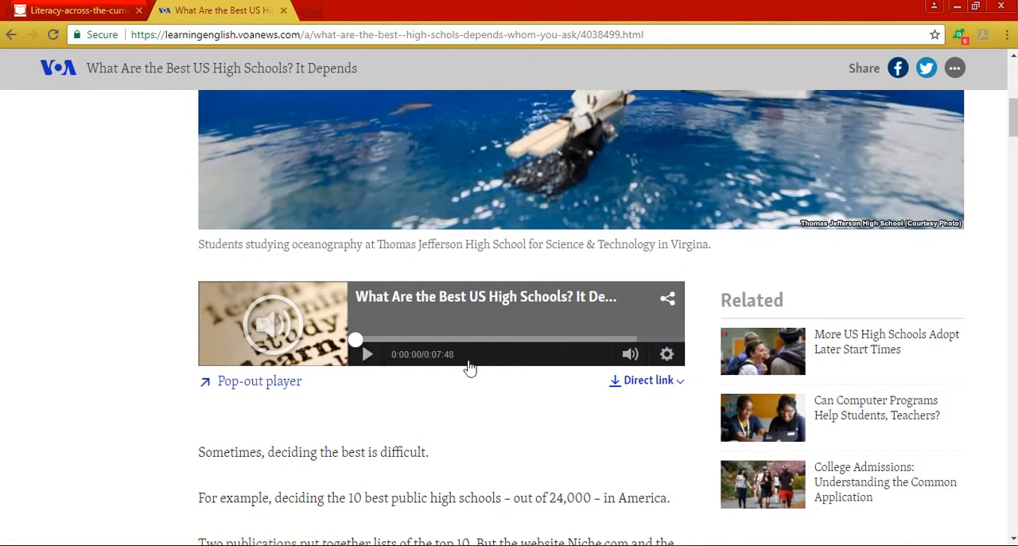
left_click(653, 381)
mouse_move(641, 381)
scroll(1015, 136, "down", 4)
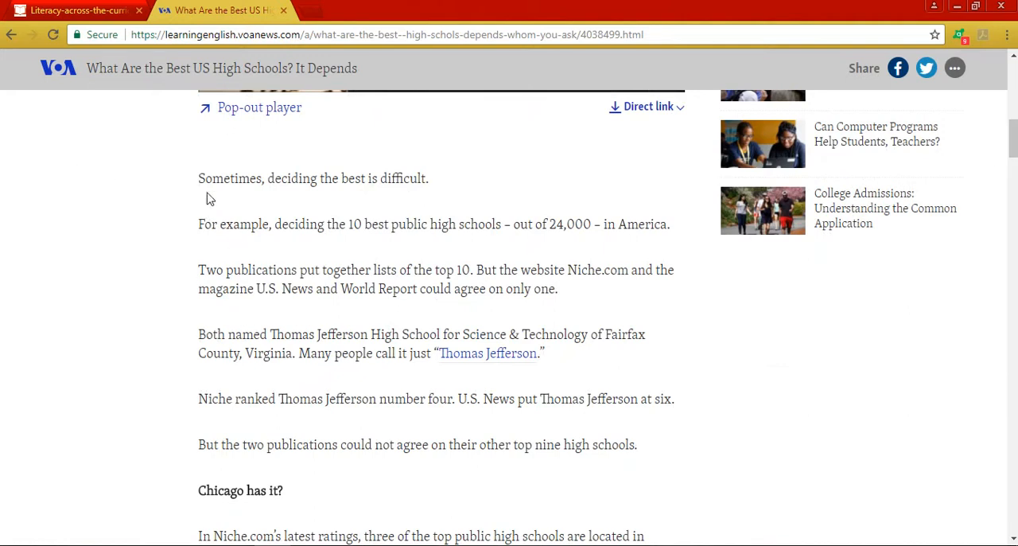
- Copy the article text from "Sometimes, deciding the best is difficult." through "the needs of current students."
left_click_drag(201, 181, 404, 507)
left_click(416, 529)
scroll(417, 530, "down", 5)
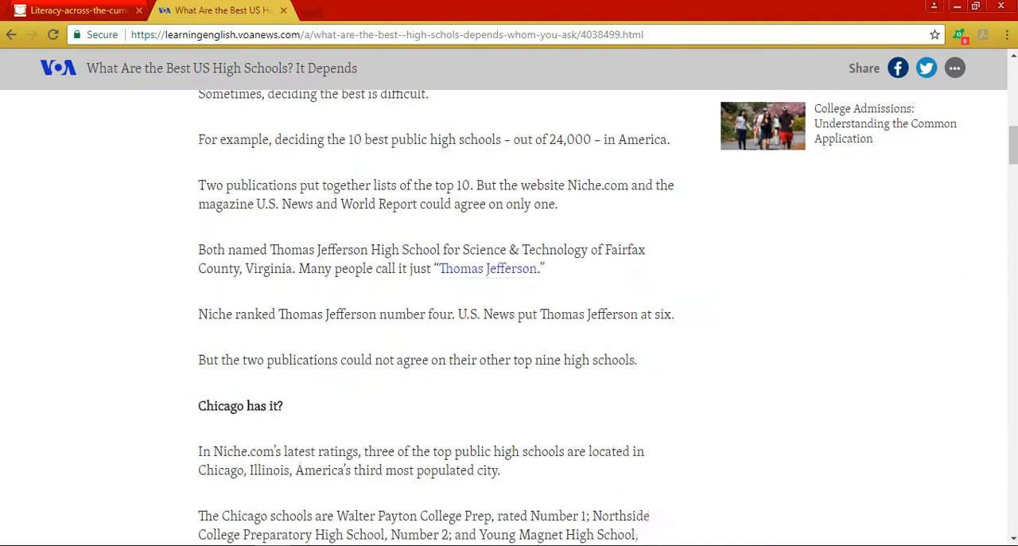
left_click_drag(419, 544, 411, 200)
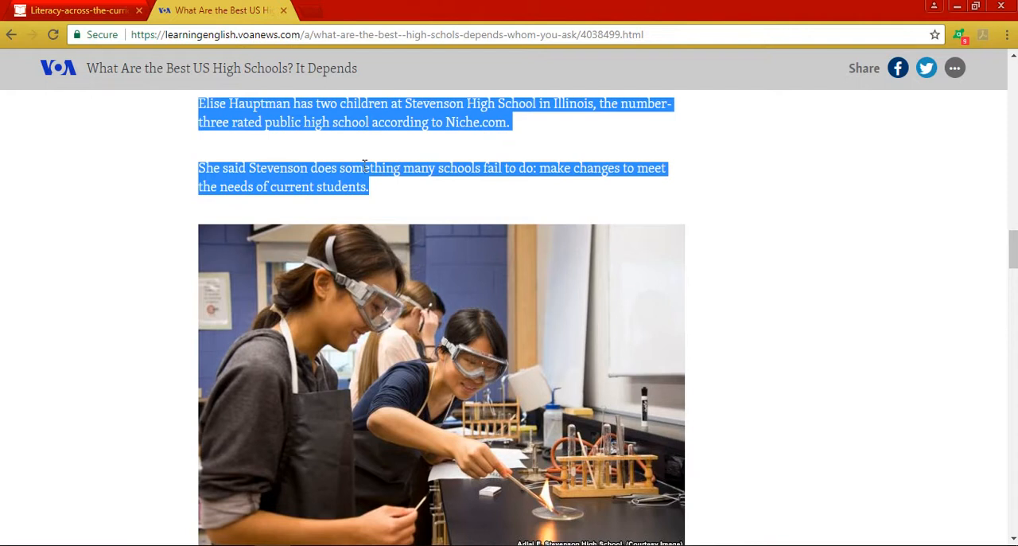
right_click(323, 176)
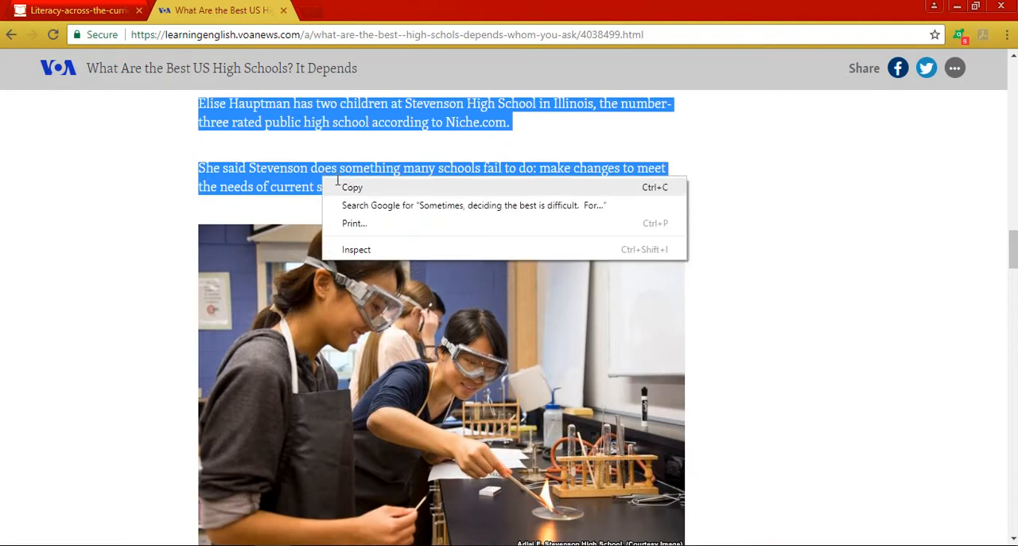
left_click(348, 188)
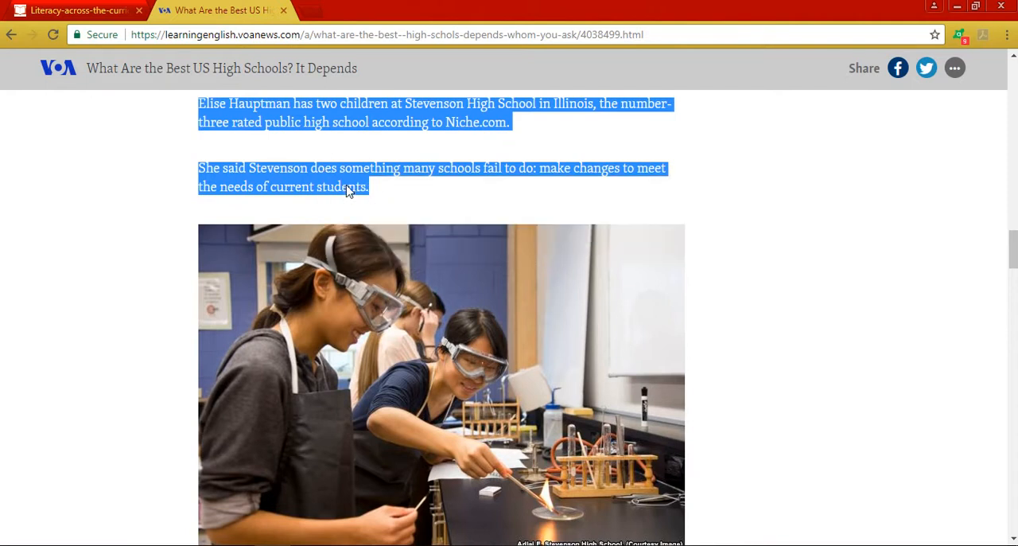
- Return to LessonWriter and start making a new teaching lesson based on text
left_click(77, 11)
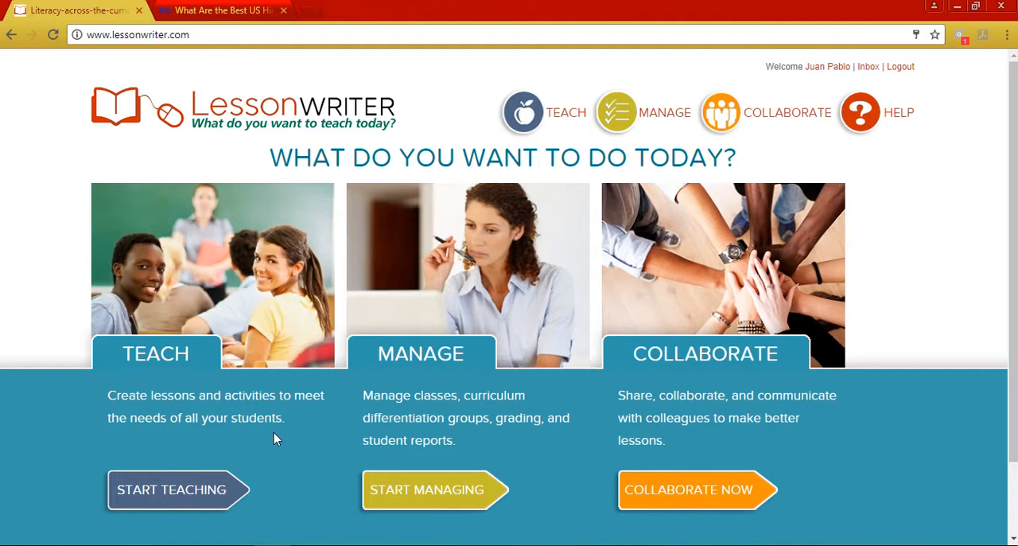
left_click(173, 500)
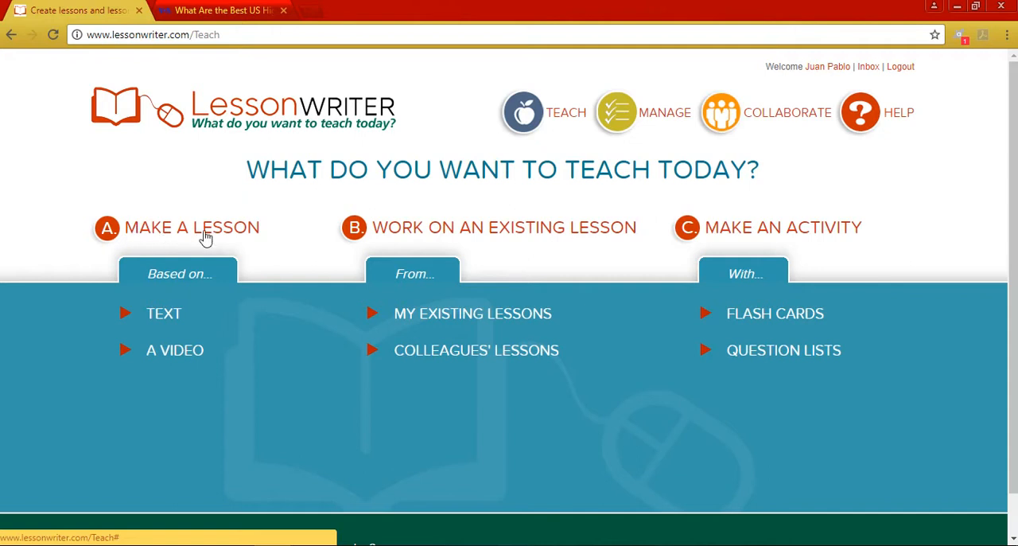
left_click(178, 318)
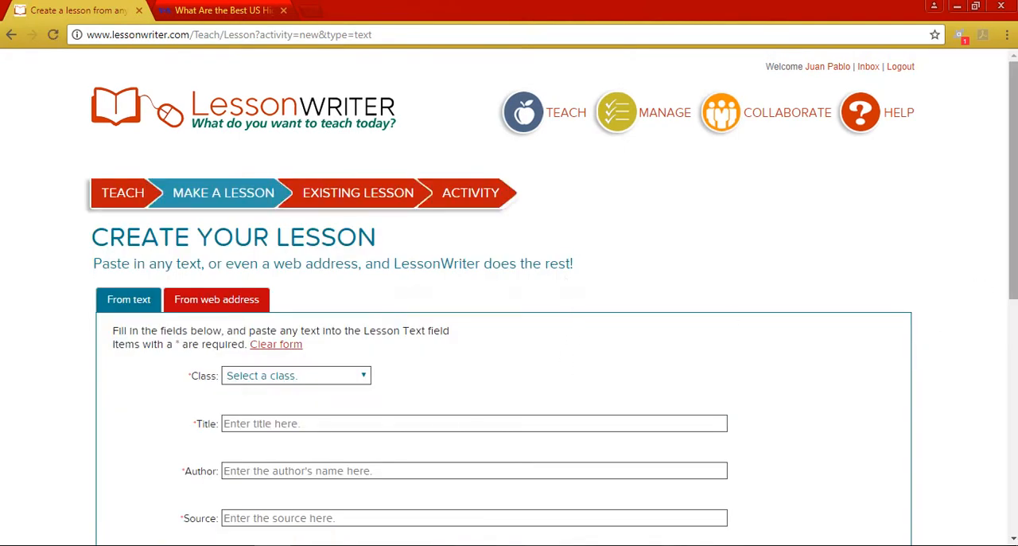
- Fill in the lesson details with class My Class, title "Practice 1", the author's initials and source "VOA"
scroll(1013, 183, "down", 1)
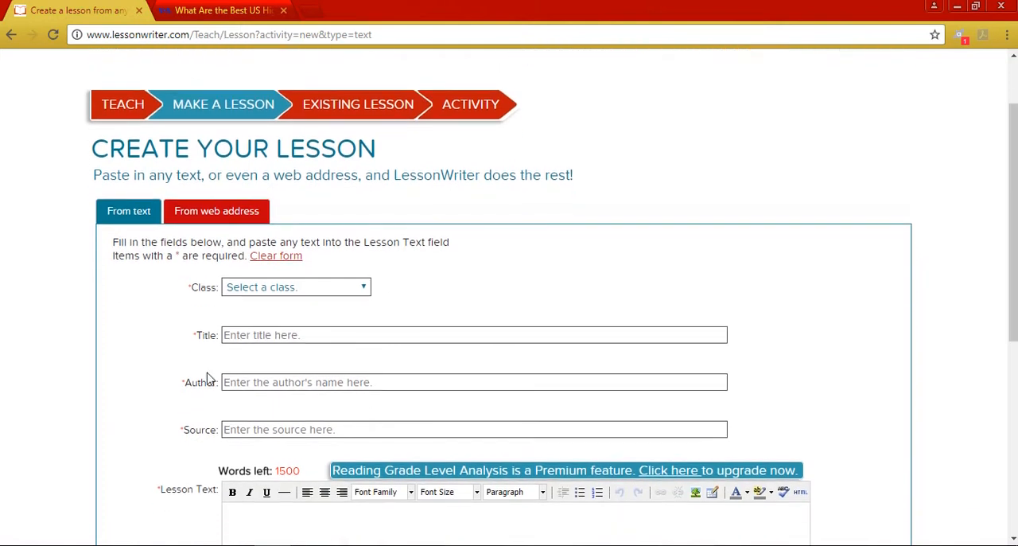
left_click(366, 291)
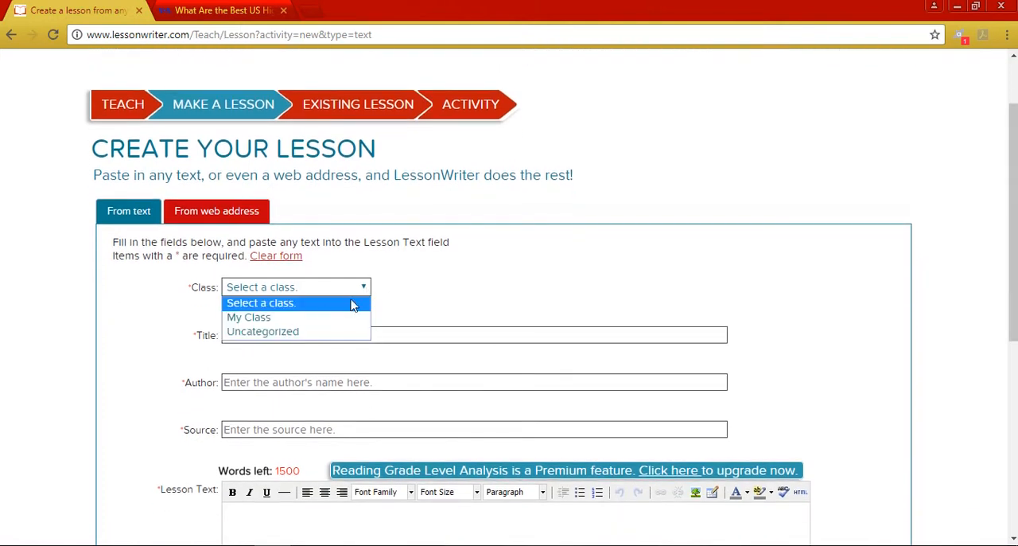
left_click(315, 319)
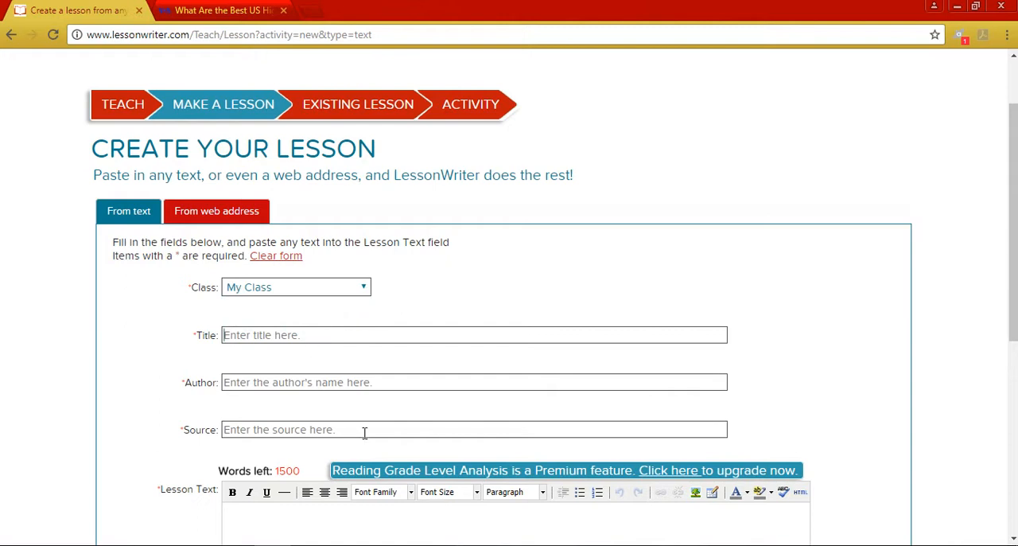
type("Pr")
type("JP")
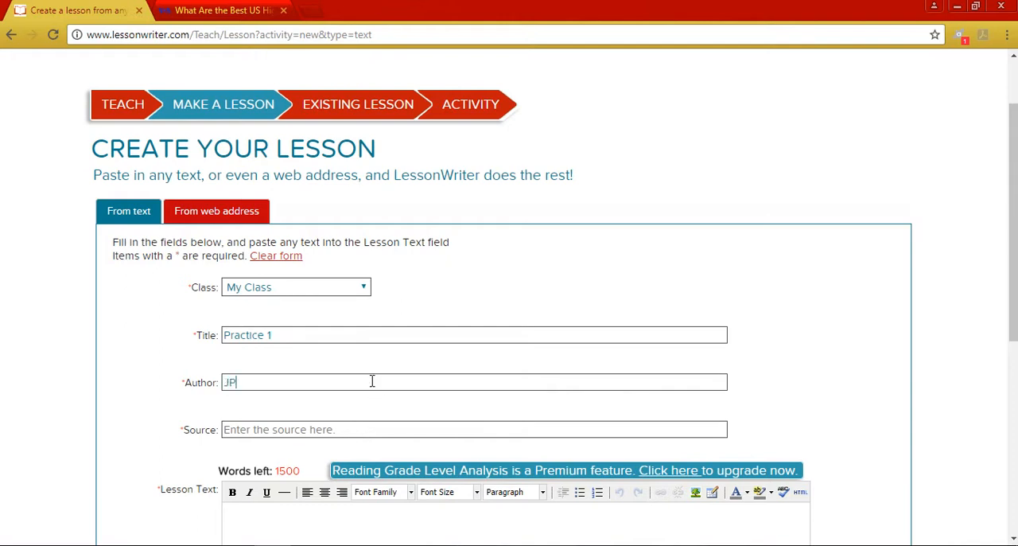
left_click(292, 428)
type("V")
- Copy the selected VOA article passage again and paste it into the LessonWriter form as the lesson text
left_click_drag(1013, 317, 1007, 462)
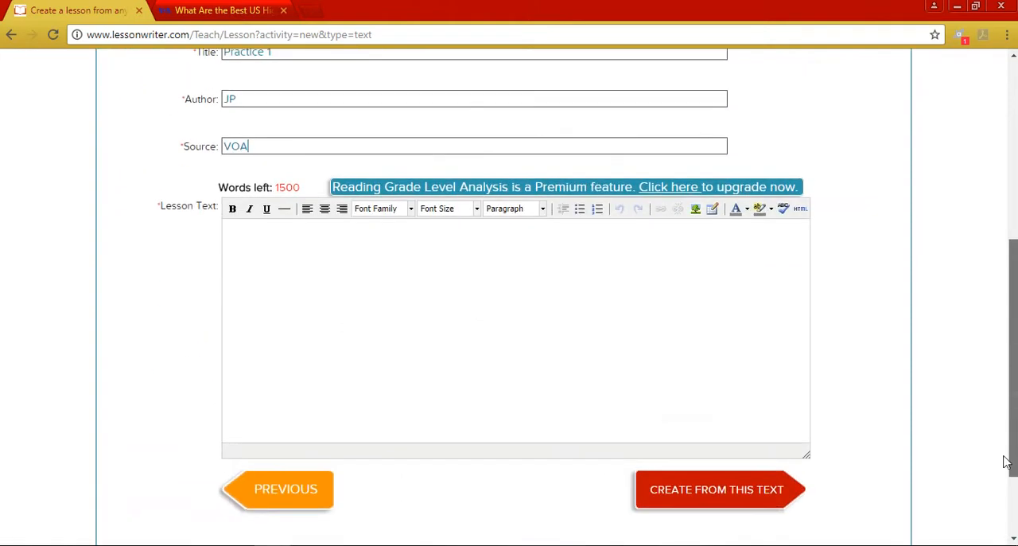
right_click(325, 257)
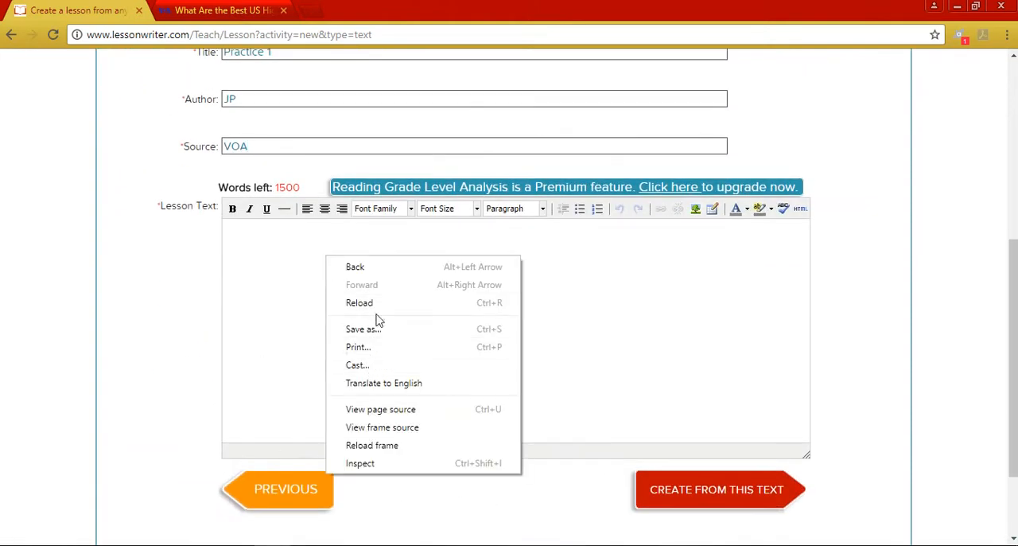
left_click(218, 11)
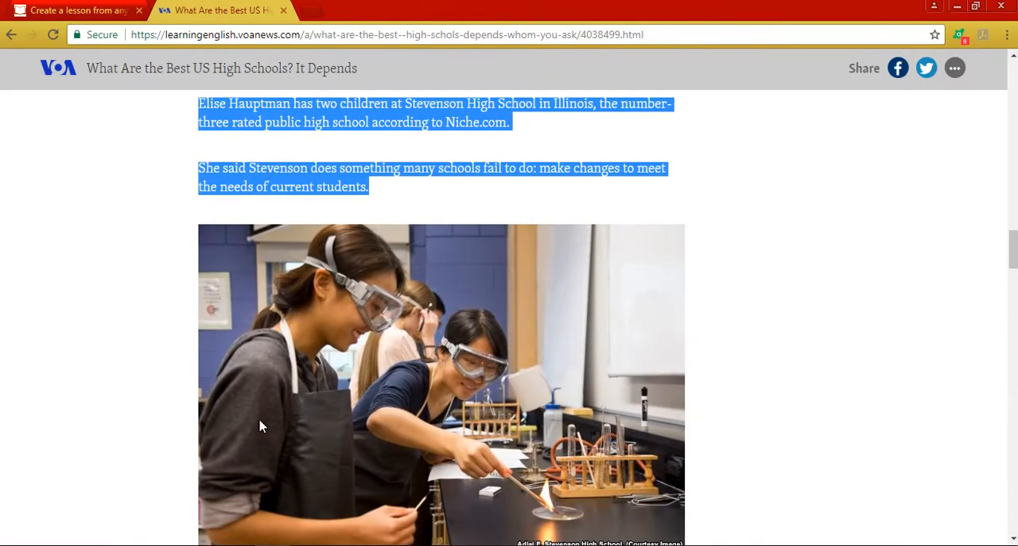
right_click(343, 126)
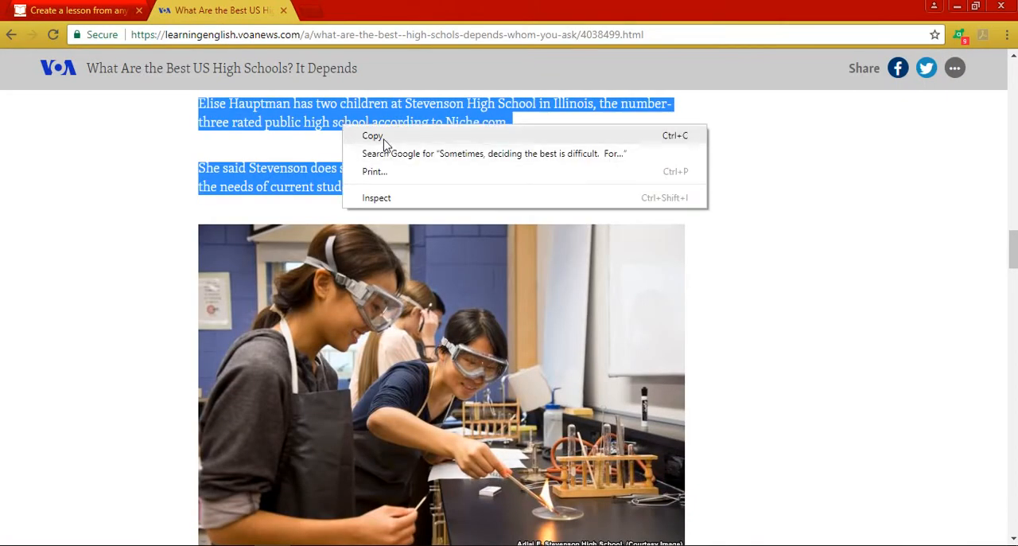
left_click(380, 136)
left_click(58, 13)
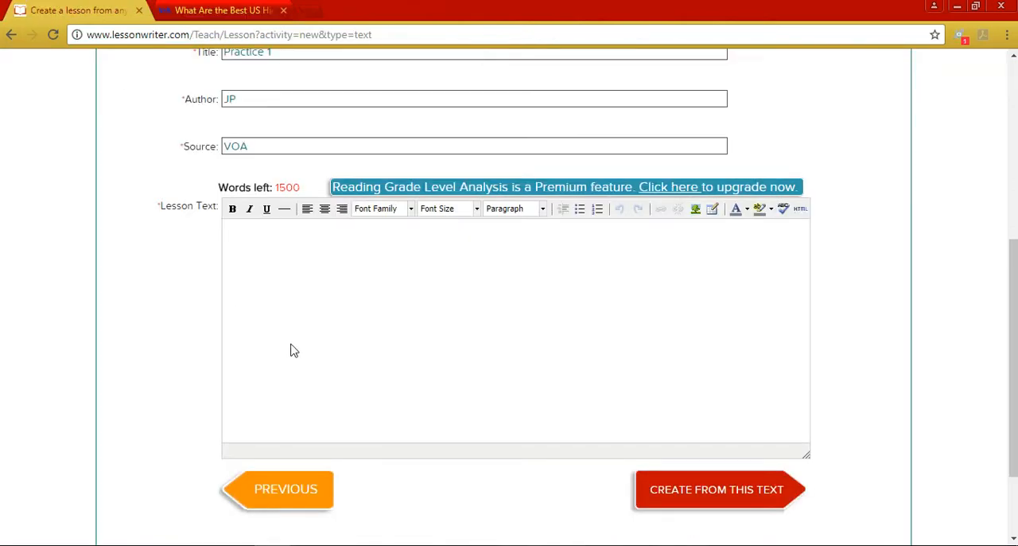
right_click(291, 285)
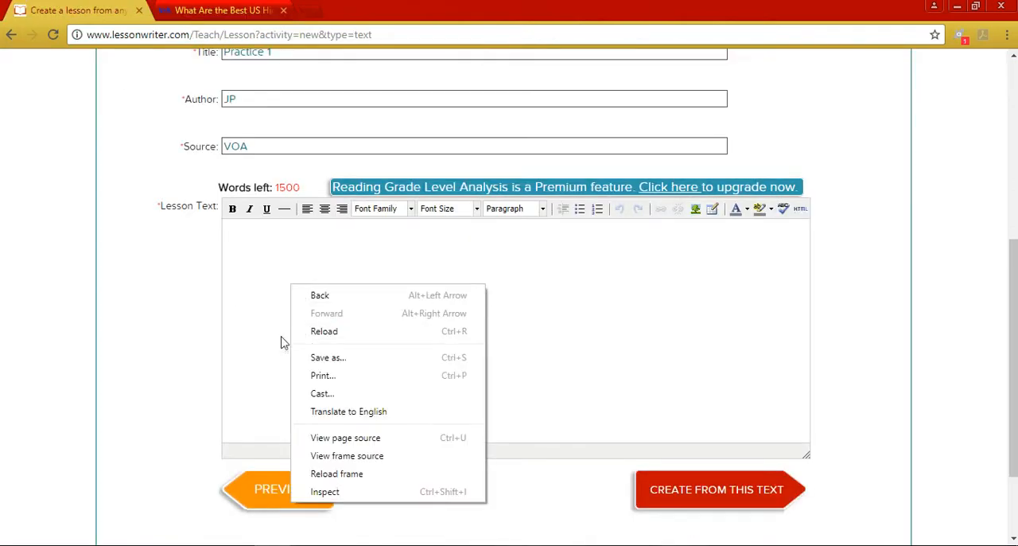
left_click(286, 305)
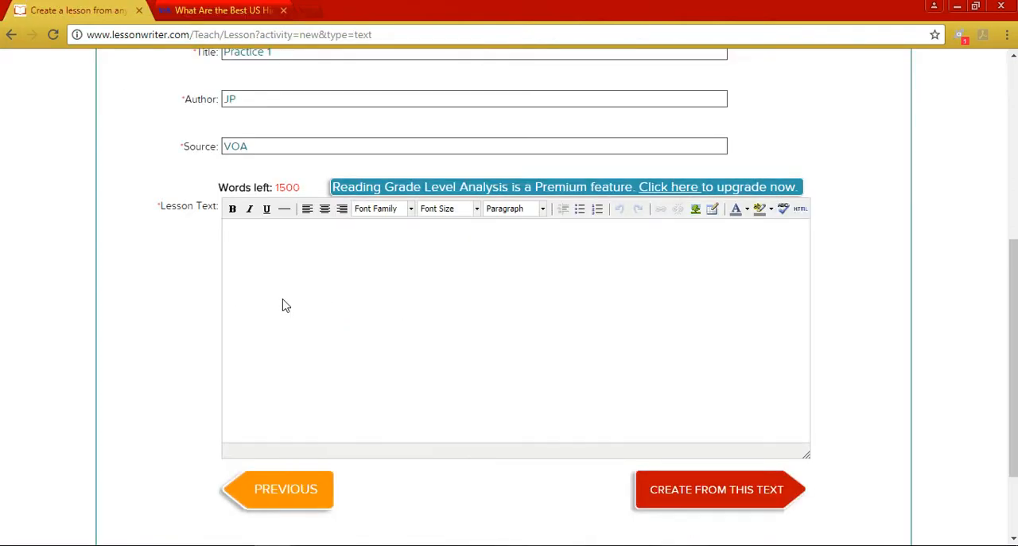
key("ctrl+v")
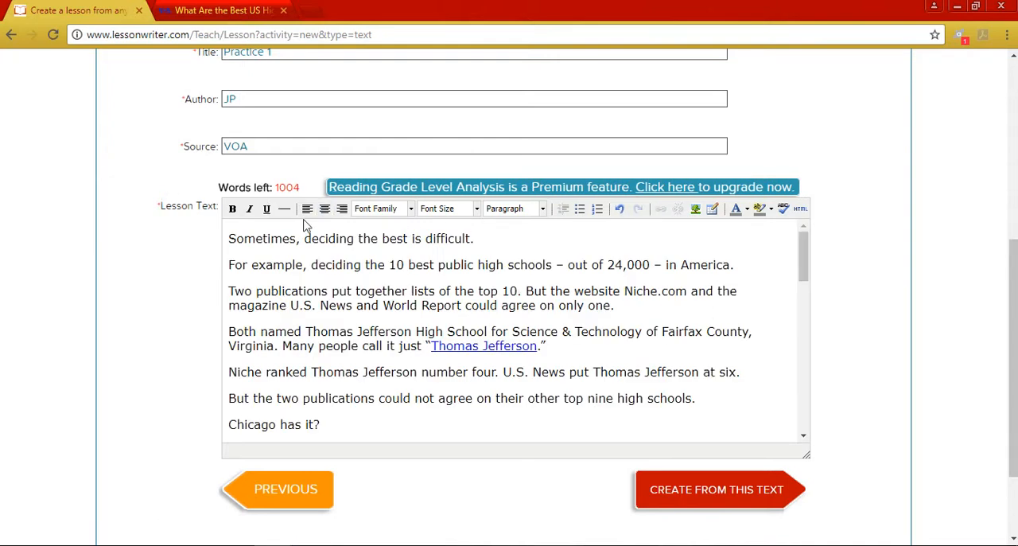
- Check where the pasted text ends, then copy the article's two paragraphs below the science students photo, ending at "alcohol abuse."
left_click_drag(804, 249, 790, 423)
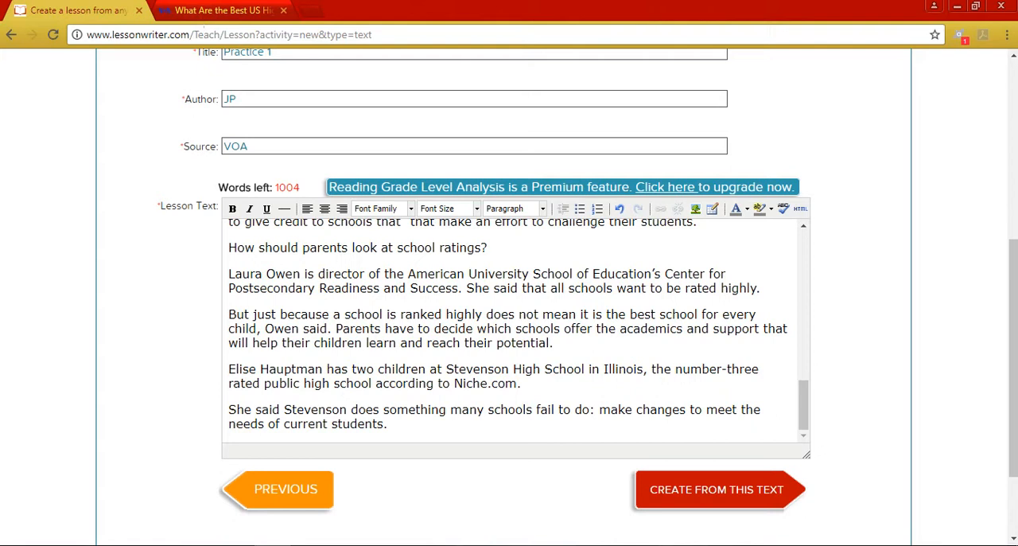
left_click(213, 10)
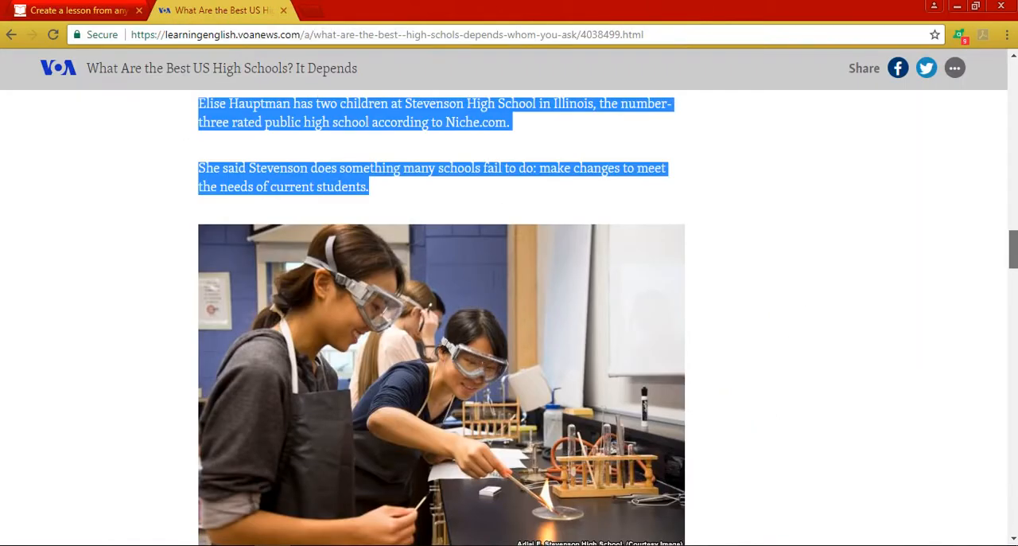
scroll(988, 297, "down", 5)
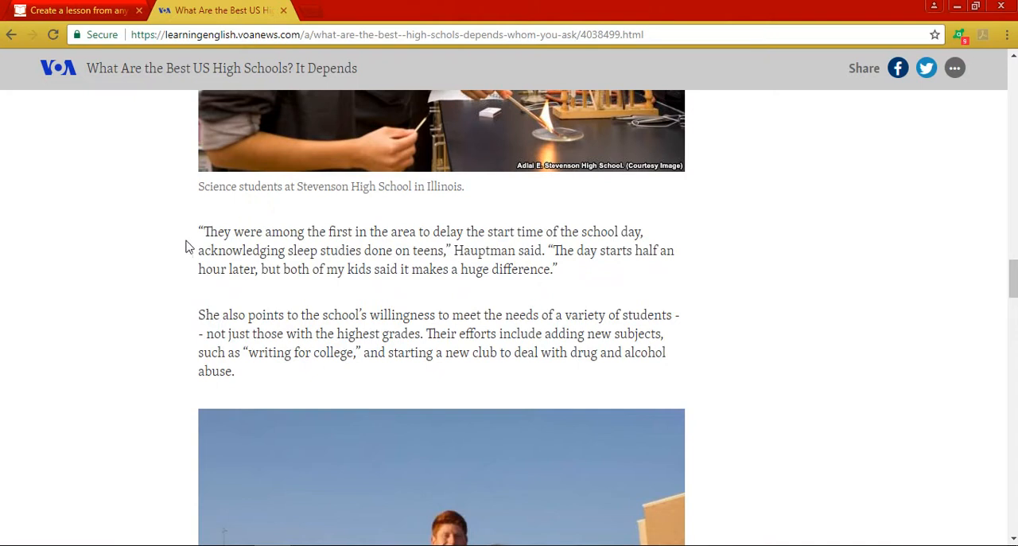
left_click_drag(200, 232, 272, 379)
right_click(265, 354)
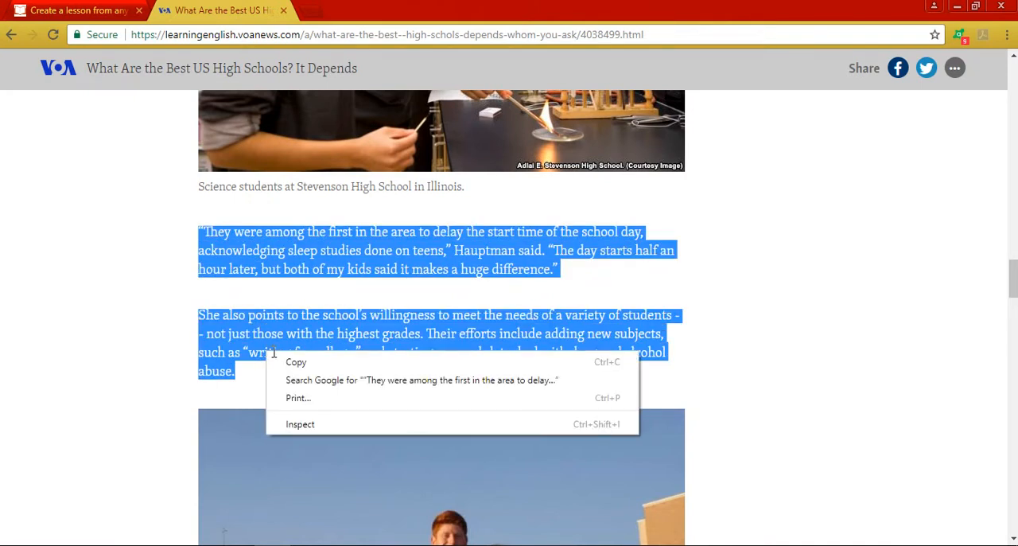
left_click(291, 359)
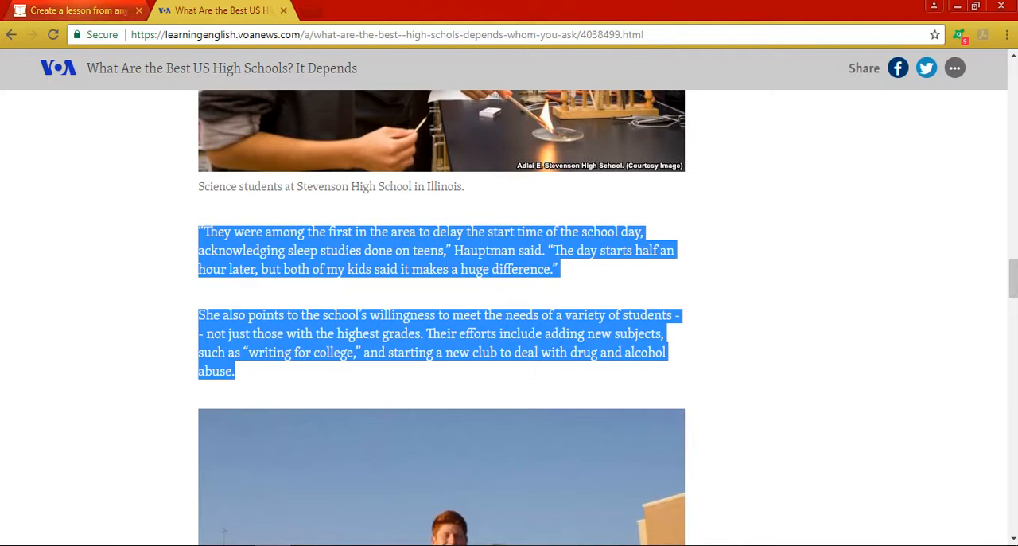
- Paste the two copied paragraphs at the end of the LessonWriter lesson text and add a new line after "alcohol abuse."
left_click(80, 11)
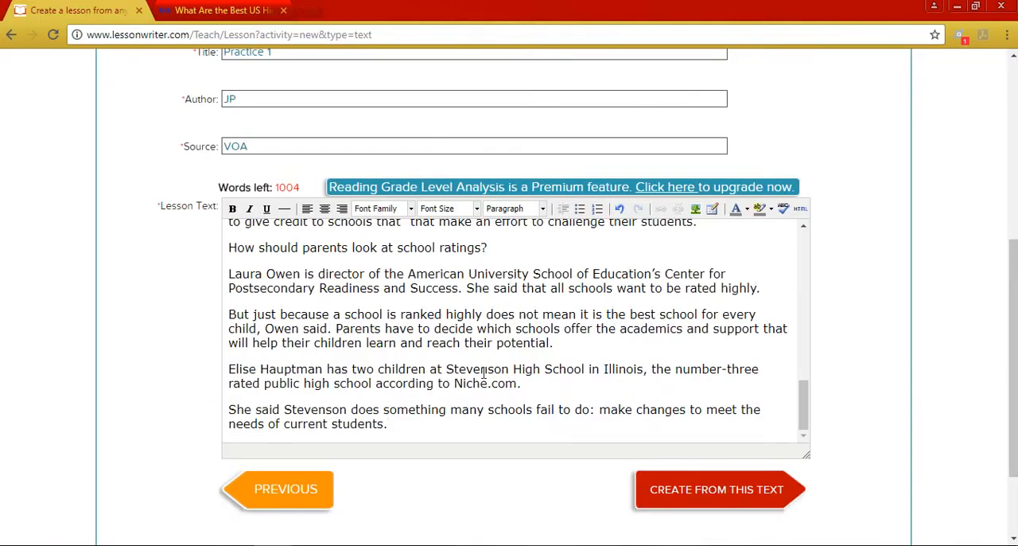
key("Return")
scroll(483, 372, "up", 3)
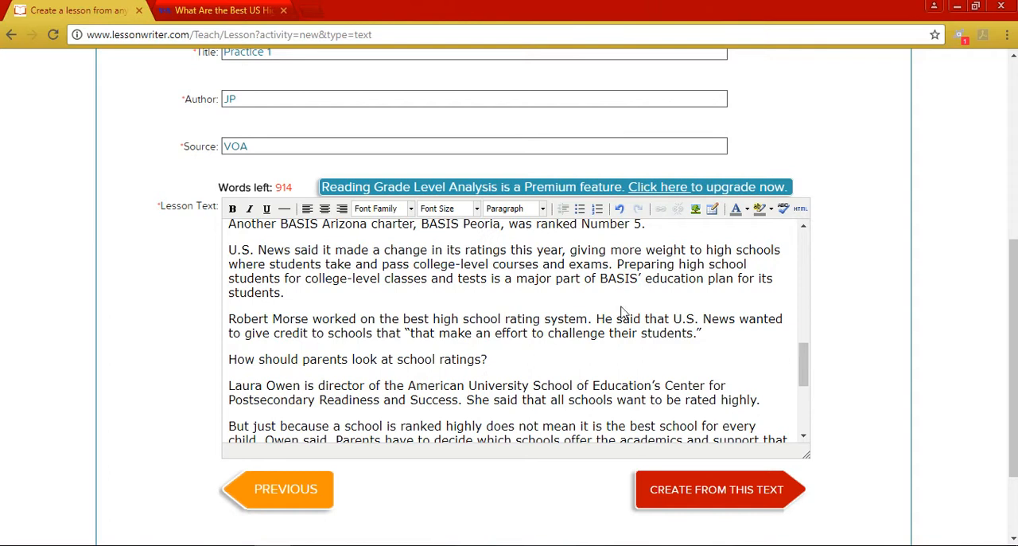
left_click_drag(804, 350, 807, 445)
key("Return")
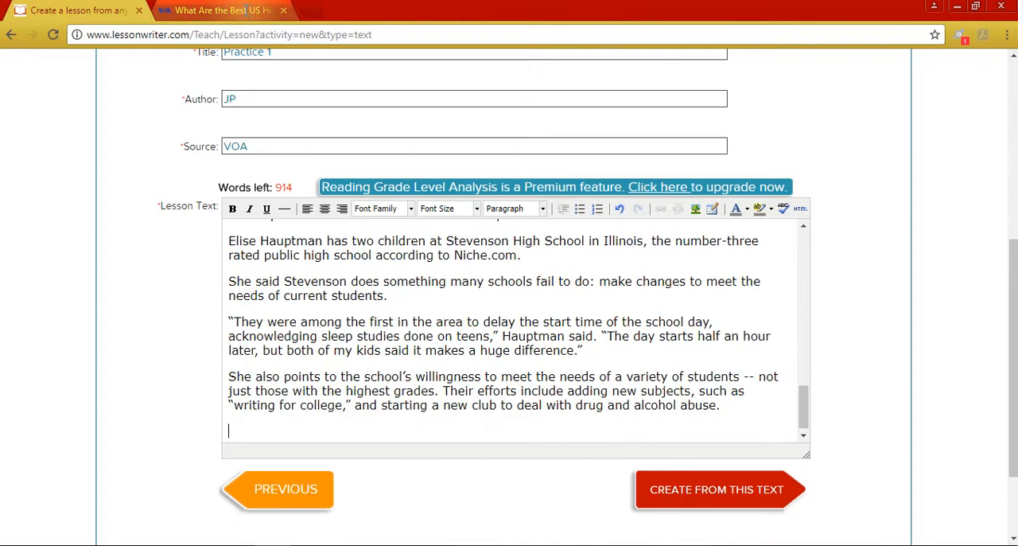
- Copy the VOA article from "How did the publications rank the best high schools?" through "college-level classes." and paste it at the end of the LessonWriter text
left_click(227, 10)
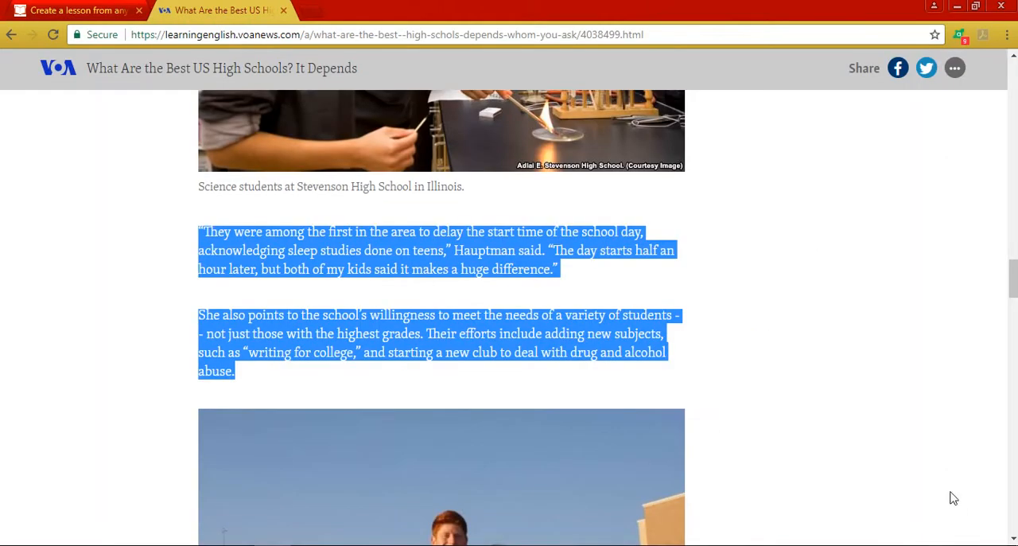
scroll(509, 318, "down", 5)
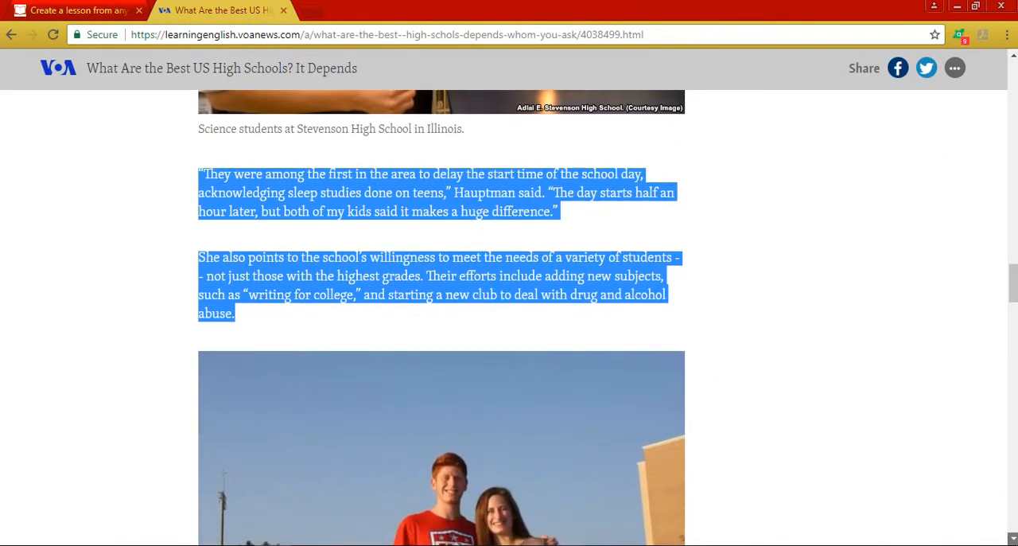
scroll(50, 228, "down", 2)
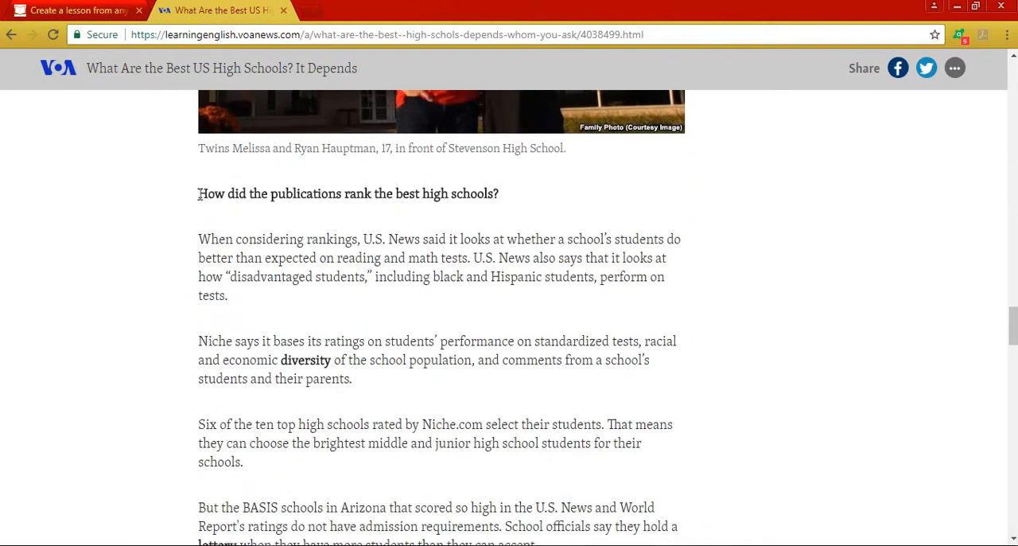
left_click_drag(199, 194, 488, 198)
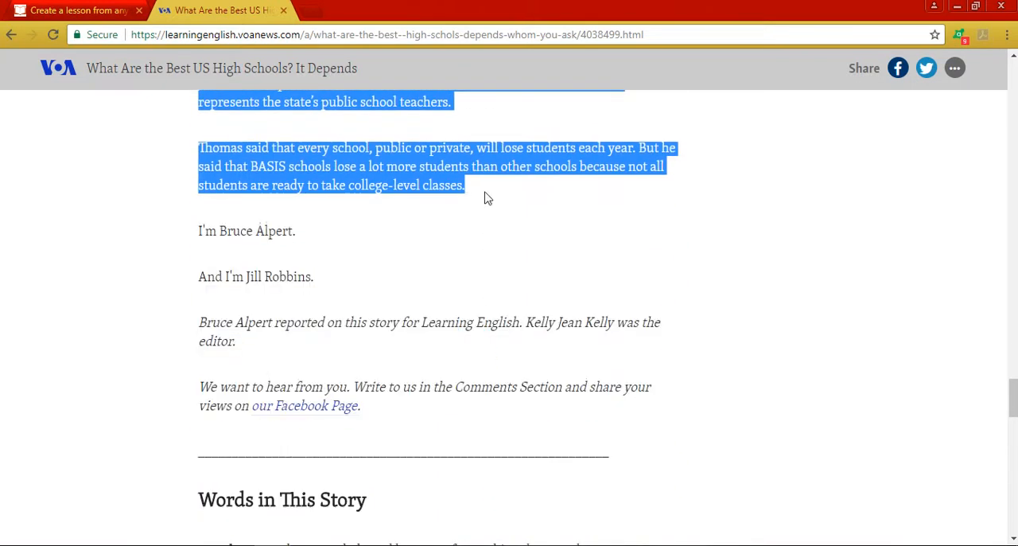
right_click(450, 171)
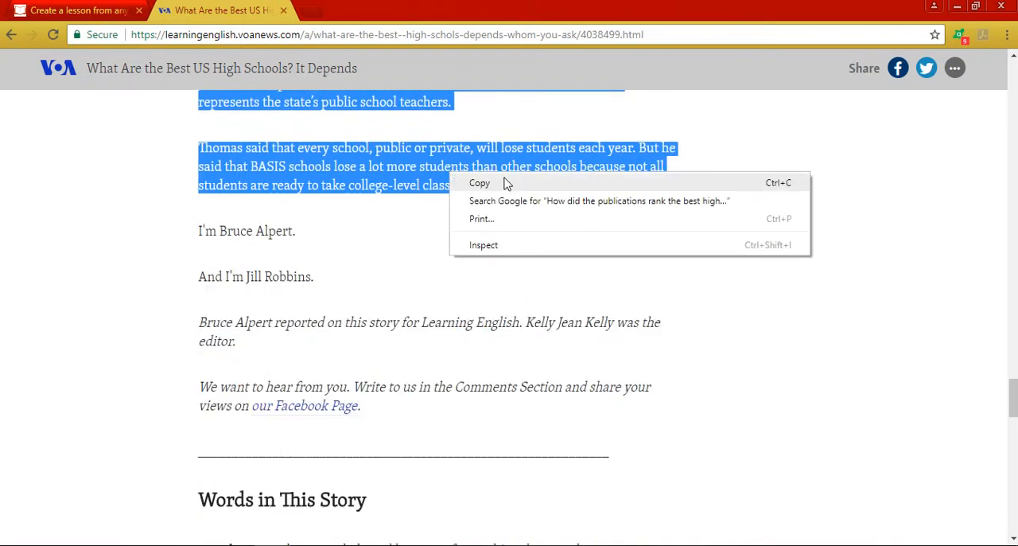
left_click(482, 186)
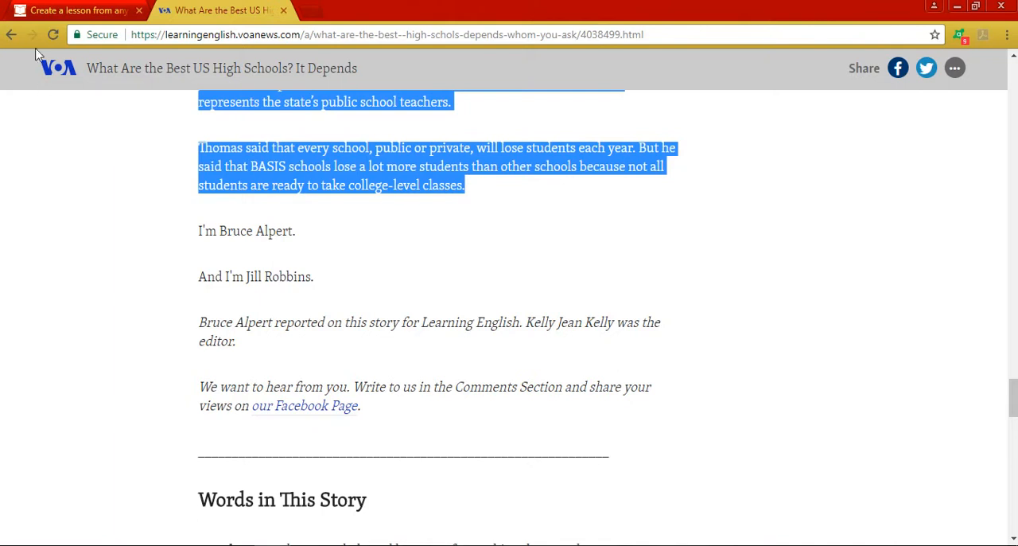
left_click(72, 11)
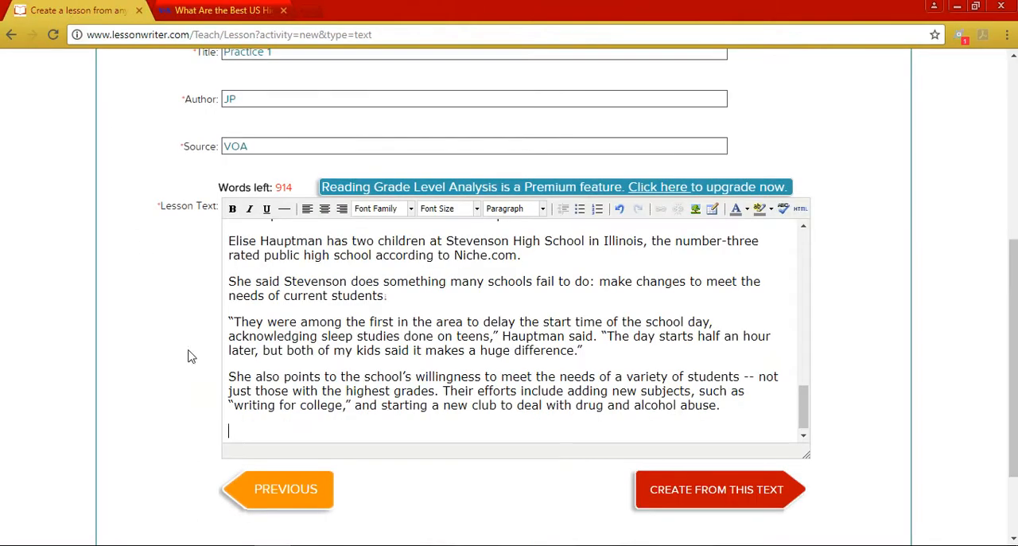
key("ctrl+v")
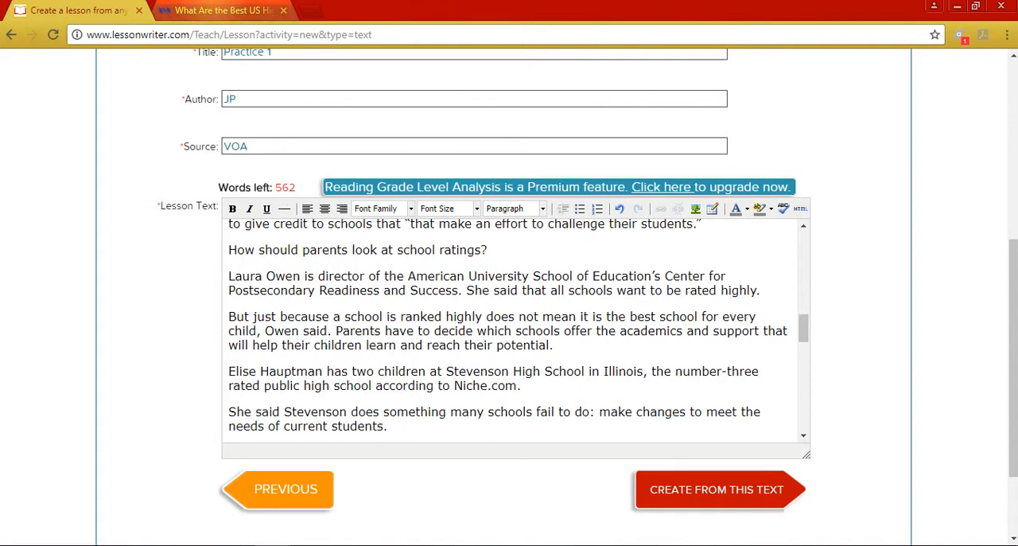
- Look back over the VOA article up to its opening lines, and create the LessonWriter lesson from the pasted text
left_click(219, 10)
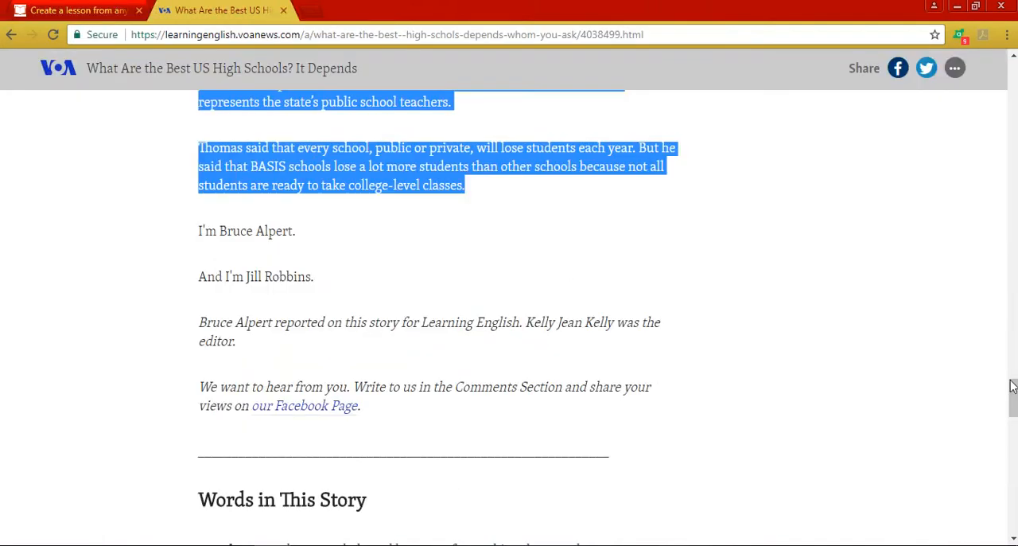
left_click_drag(1013, 352, 1013, 170)
scroll(436, 377, "up", 8)
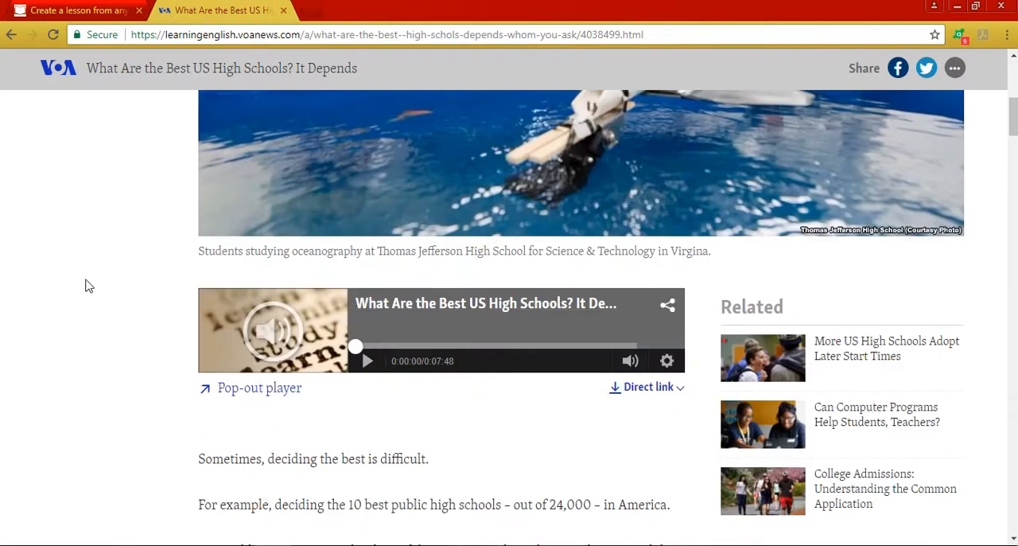
left_click(92, 10)
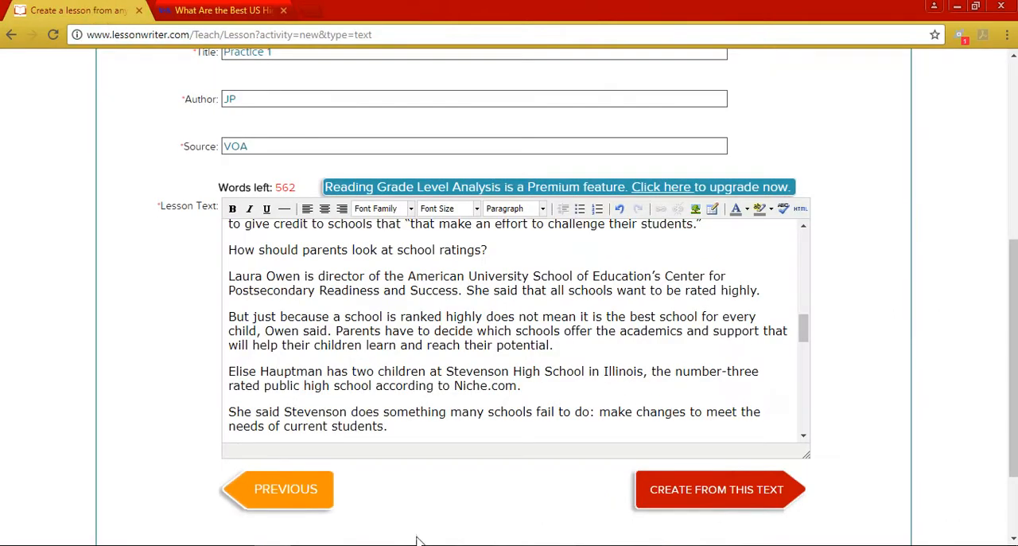
left_click(718, 506)
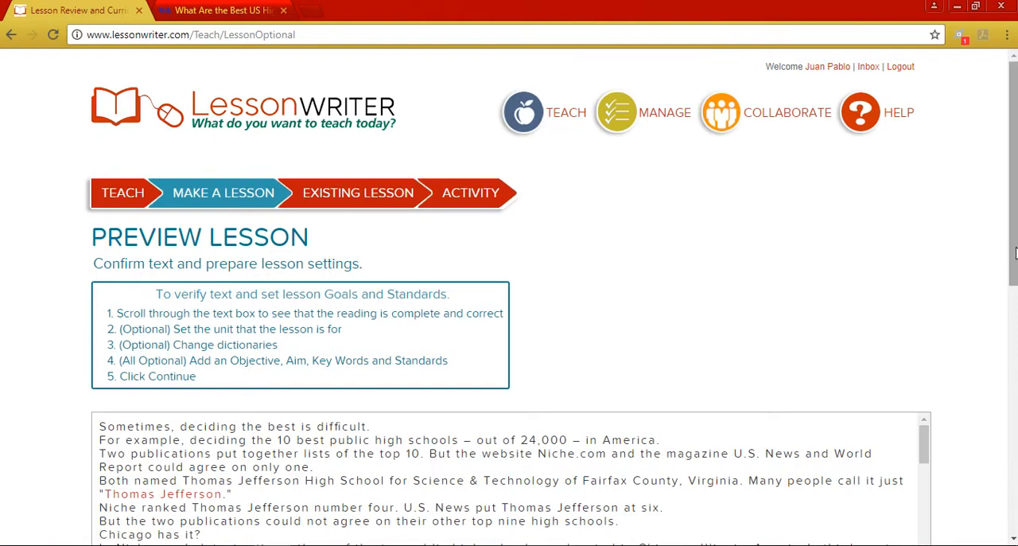
- Check the previewed lesson text through to its last paragraph and continue with the optional lesson details left blank
left_click_drag(1017, 251, 1016, 342)
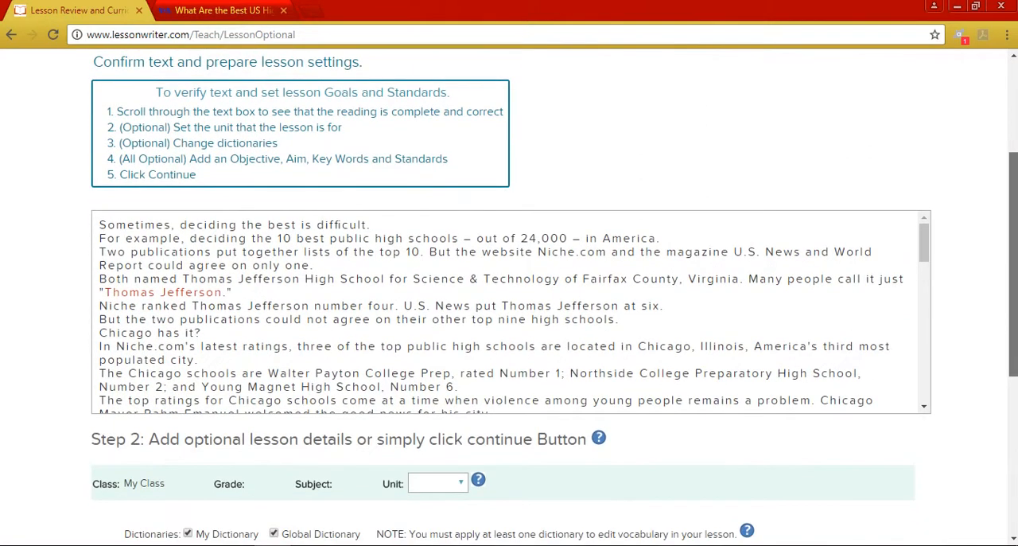
left_click_drag(925, 253, 922, 397)
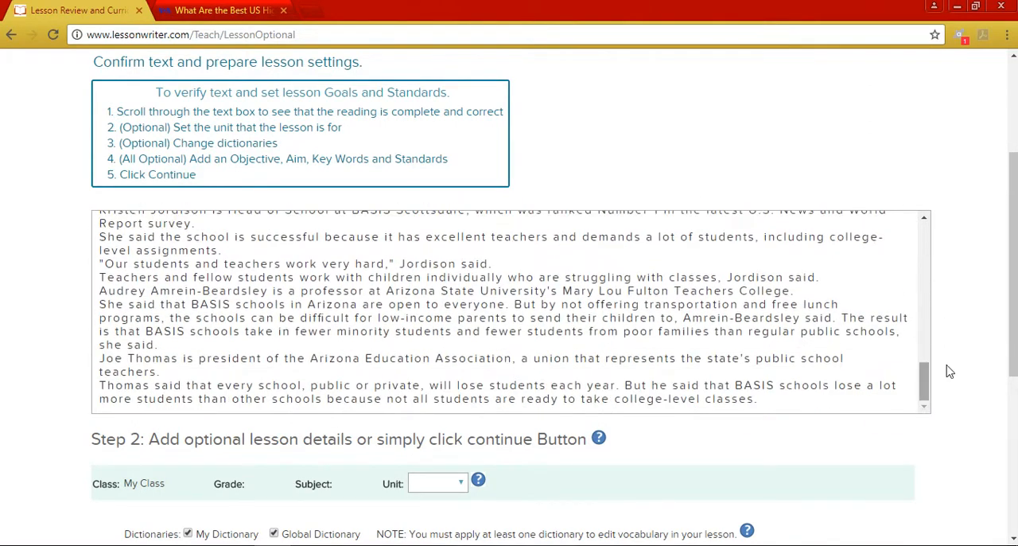
scroll(1012, 290, "down", 2)
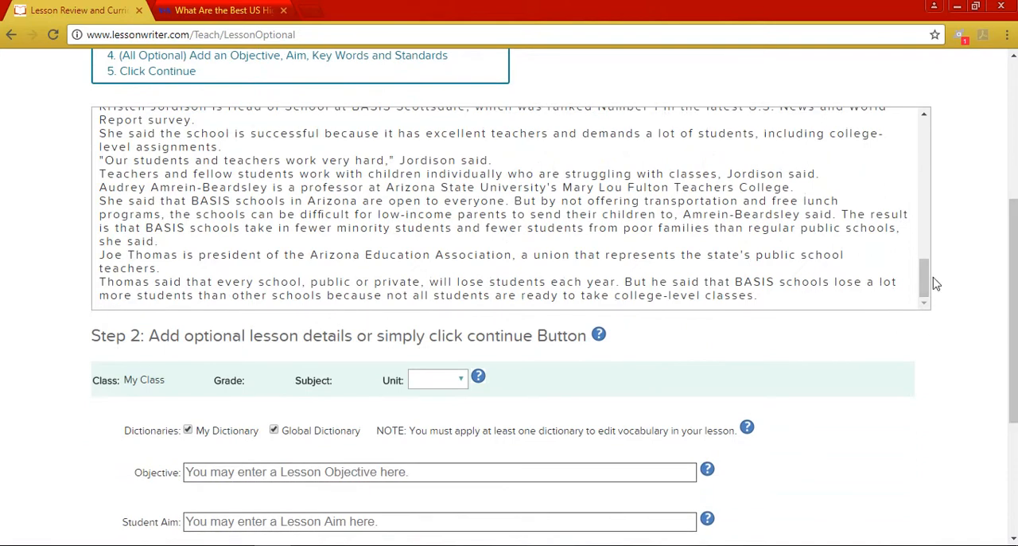
left_click_drag(1014, 312, 1014, 396)
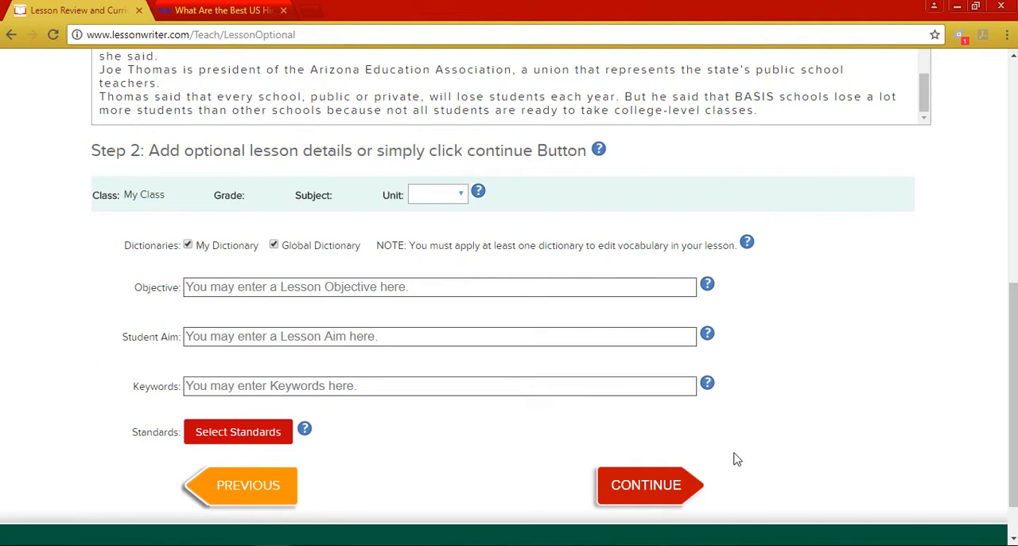
left_click(670, 489)
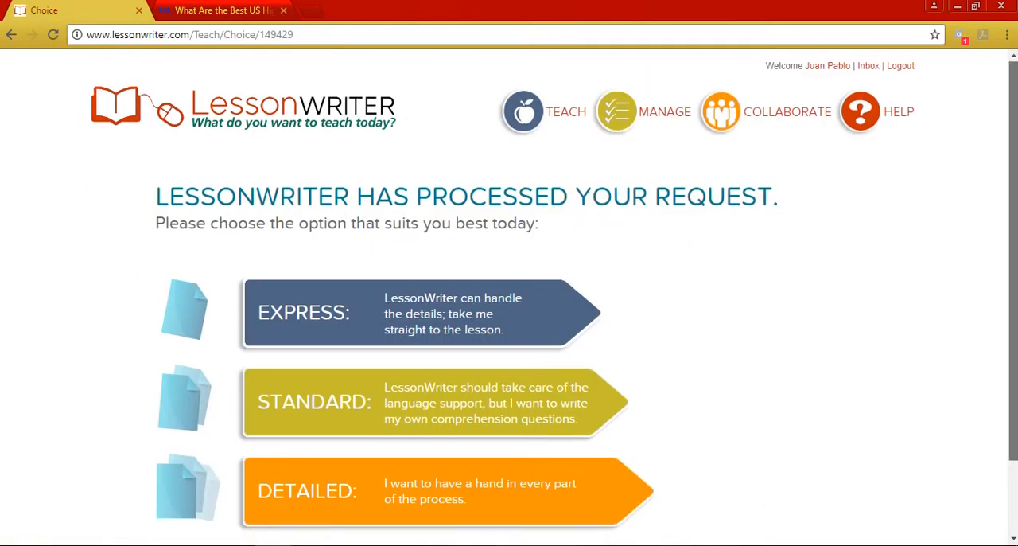
- Proceed to the lesson's Design settings and keep the font size at 12
scroll(780, 489, "down", 2)
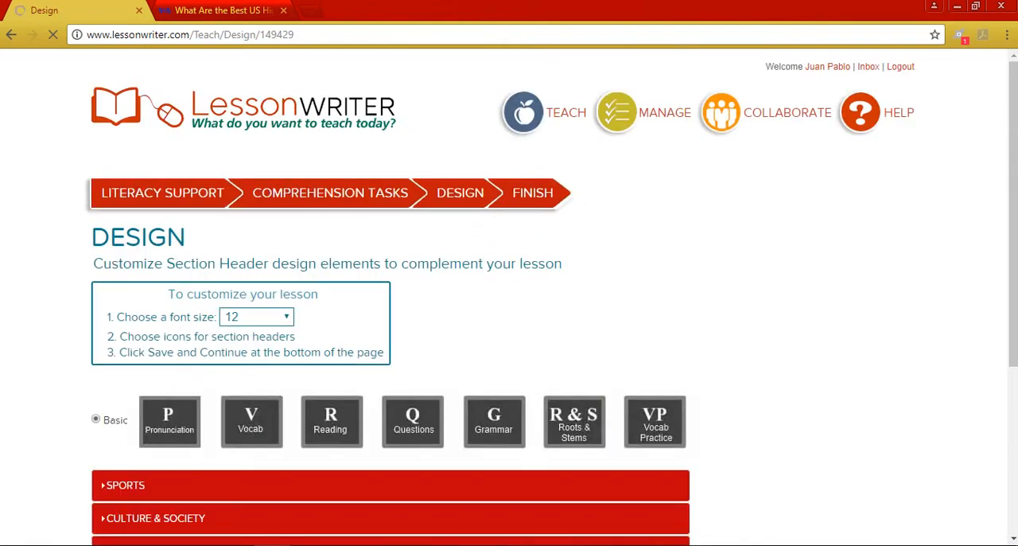
scroll(906, 370, "down", 2)
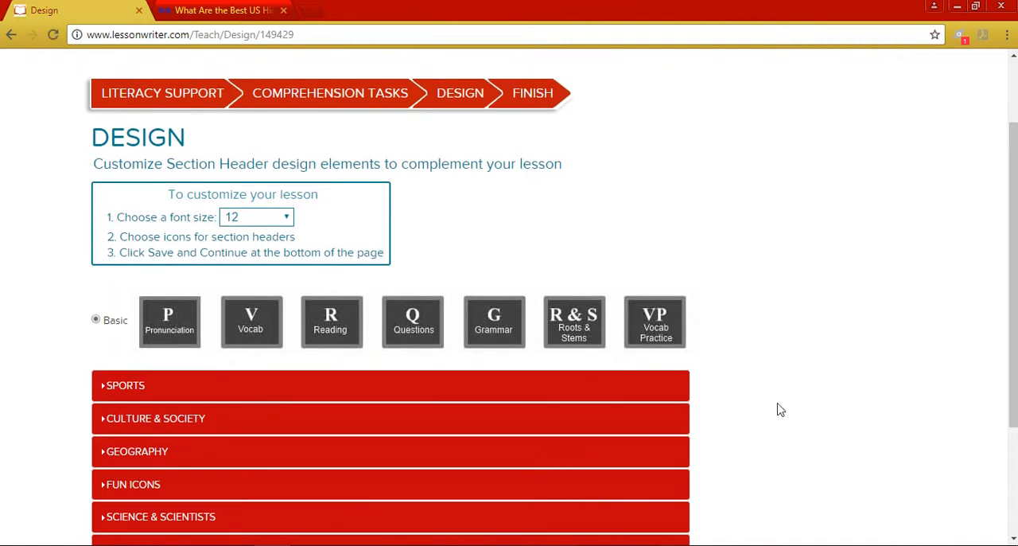
left_click(288, 217)
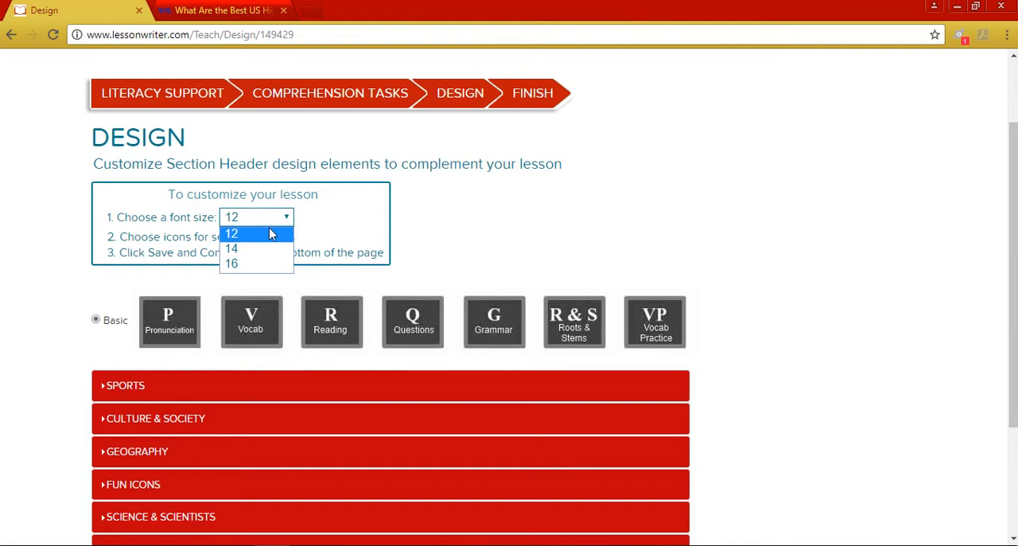
left_click(344, 230)
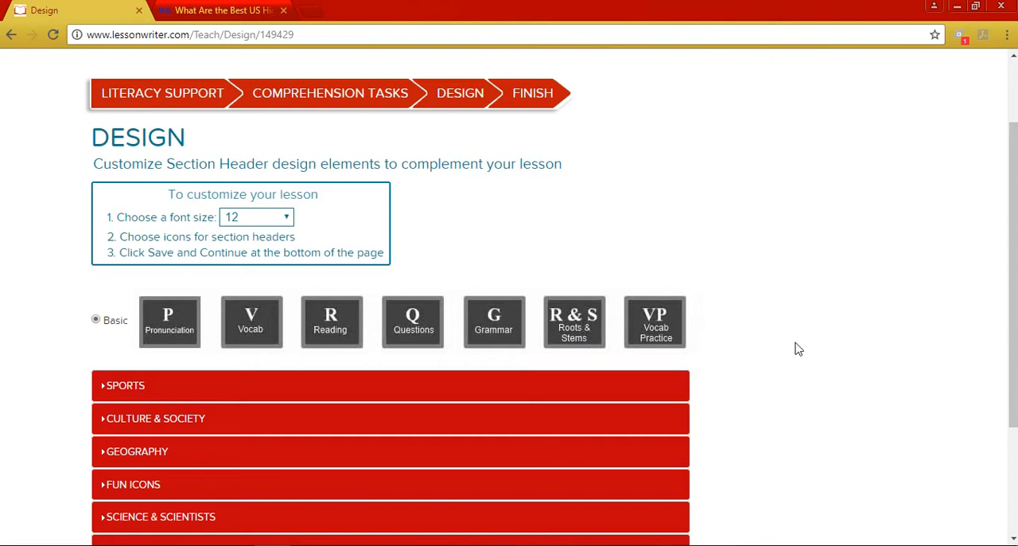
- Look through the Sports and Culture & Society icon sets, and save the lesson design with the Basic section header icons
scroll(798, 348, "down", 3)
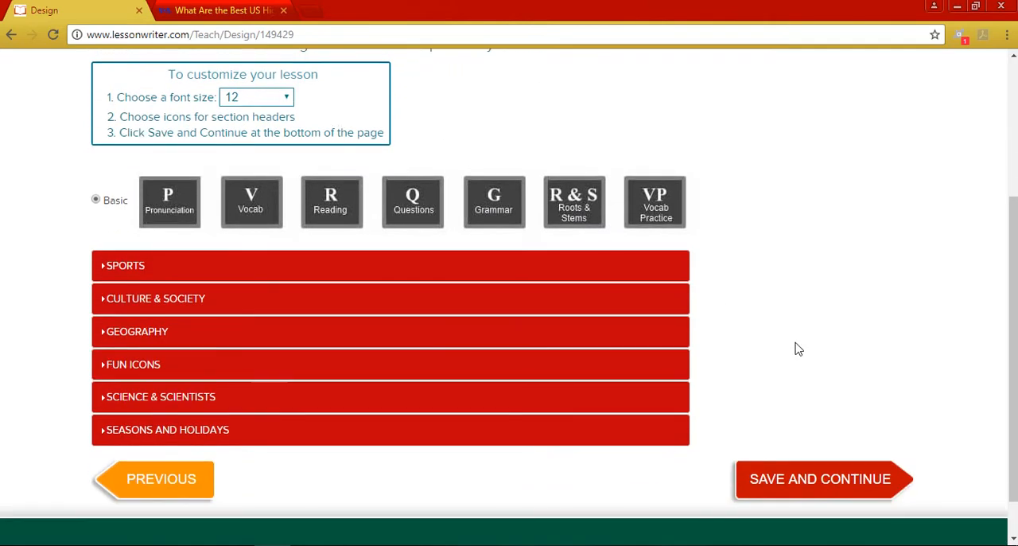
left_click(148, 279)
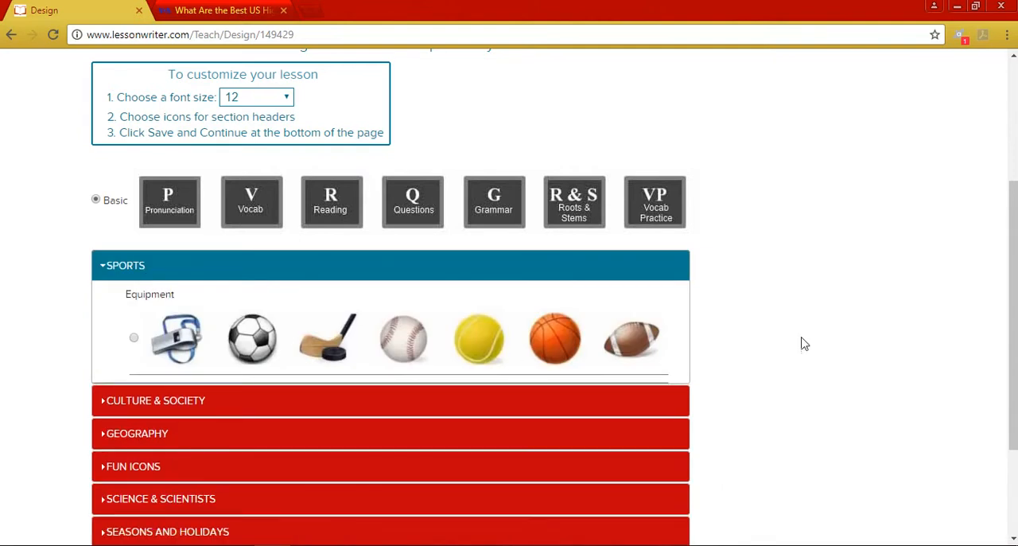
scroll(279, 398, "down", 2)
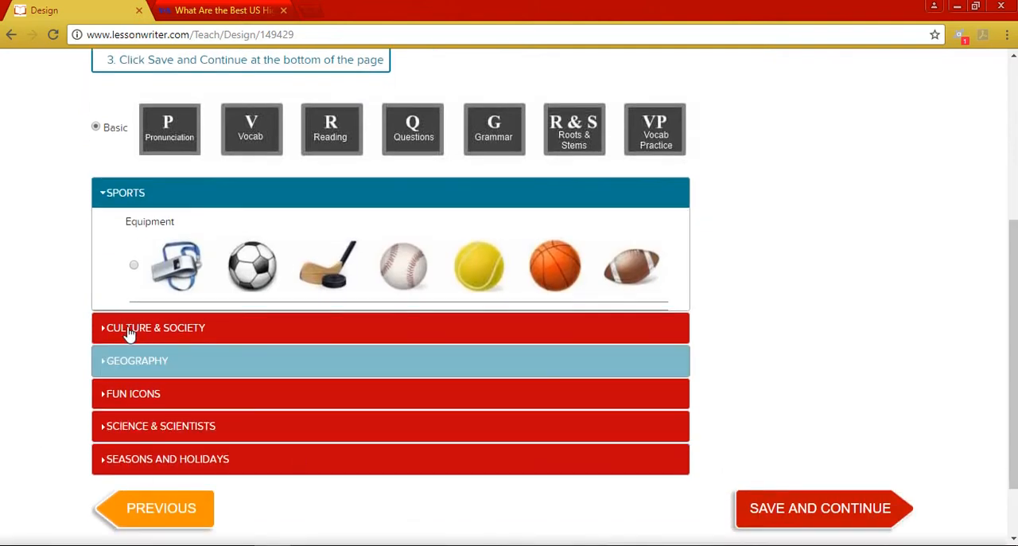
left_click(128, 333)
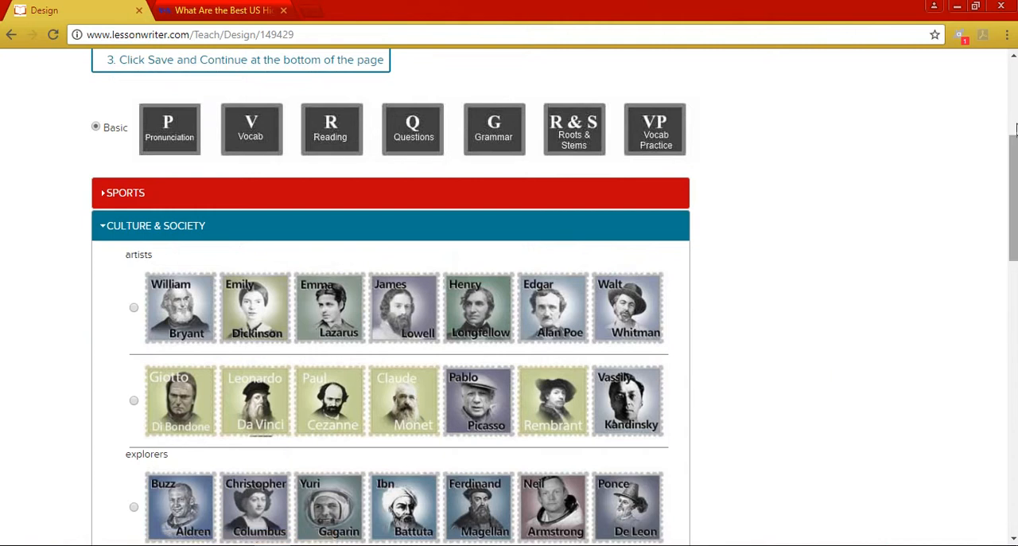
scroll(34, 168, "up", 1)
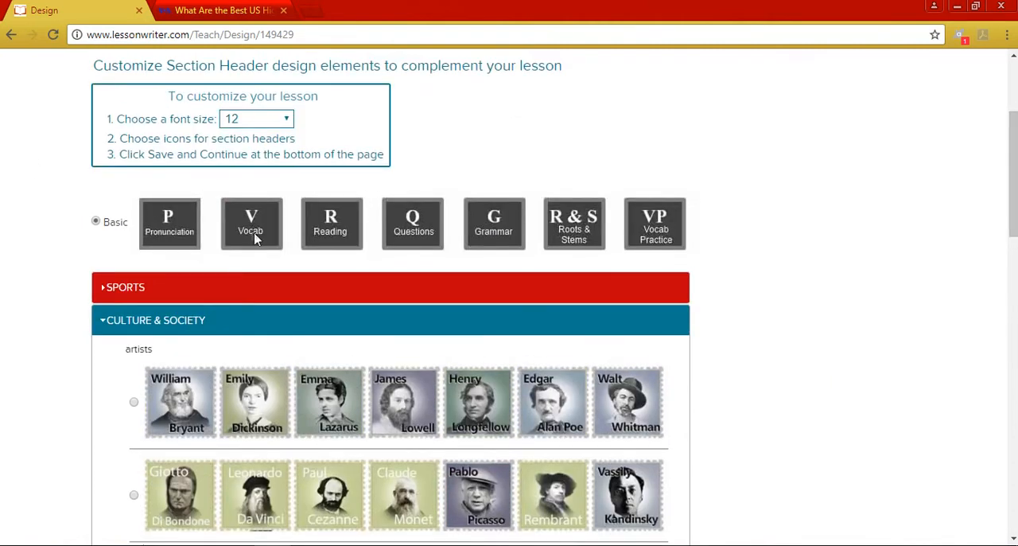
left_click_drag(1013, 199, 1002, 501)
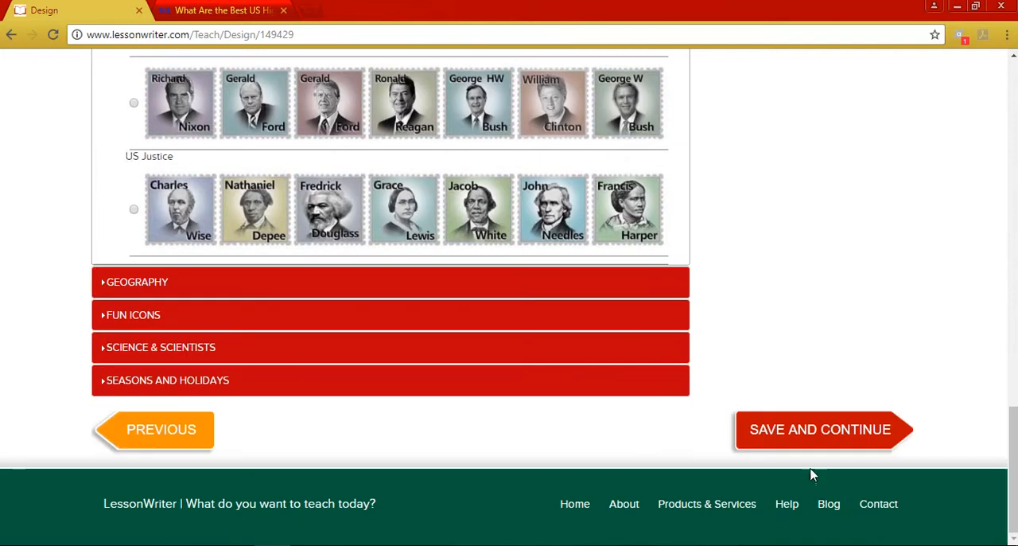
left_click(798, 431)
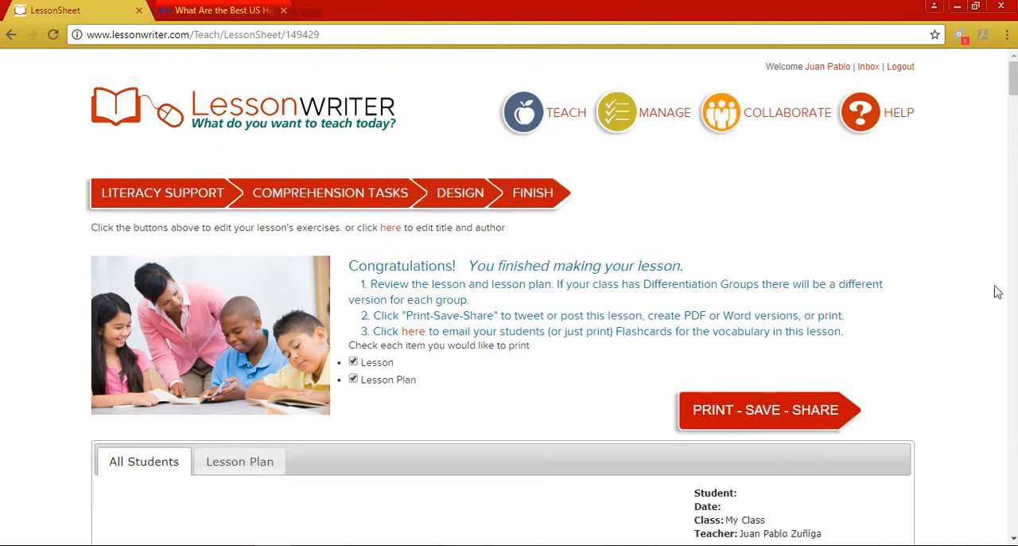
- Review the finished PRACTICE 1 lesson's pronunciation and vocabulary sections and the Thick and Thin Questions organizer under Reading
scroll(510, 318, "down", 5)
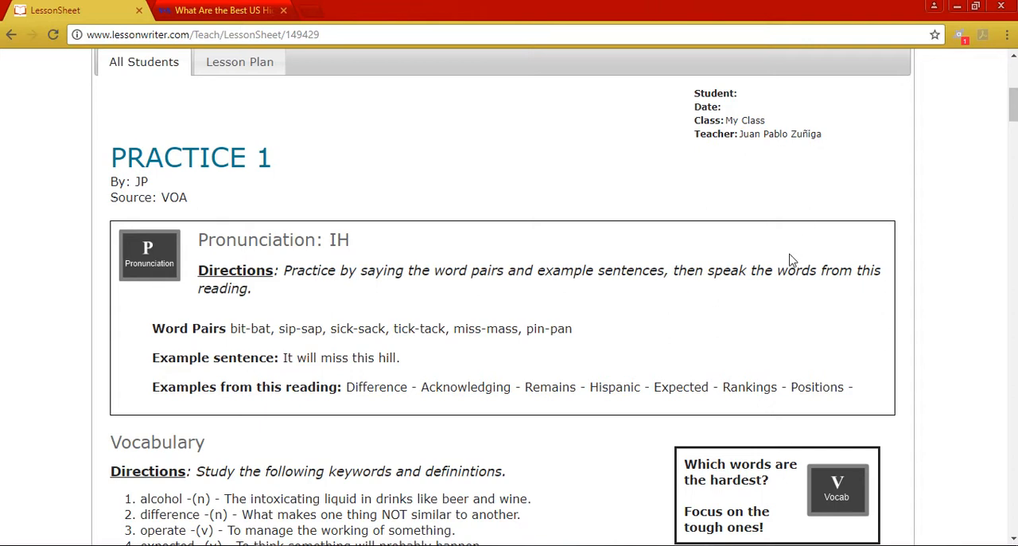
scroll(790, 259, "down", 1)
scroll(790, 259, "down", 2)
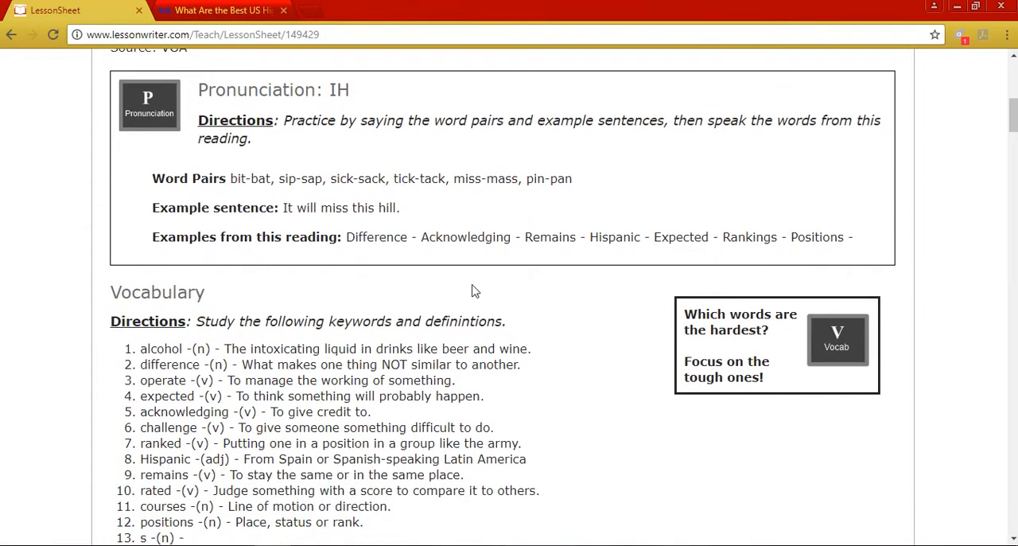
scroll(475, 292, "down", 2)
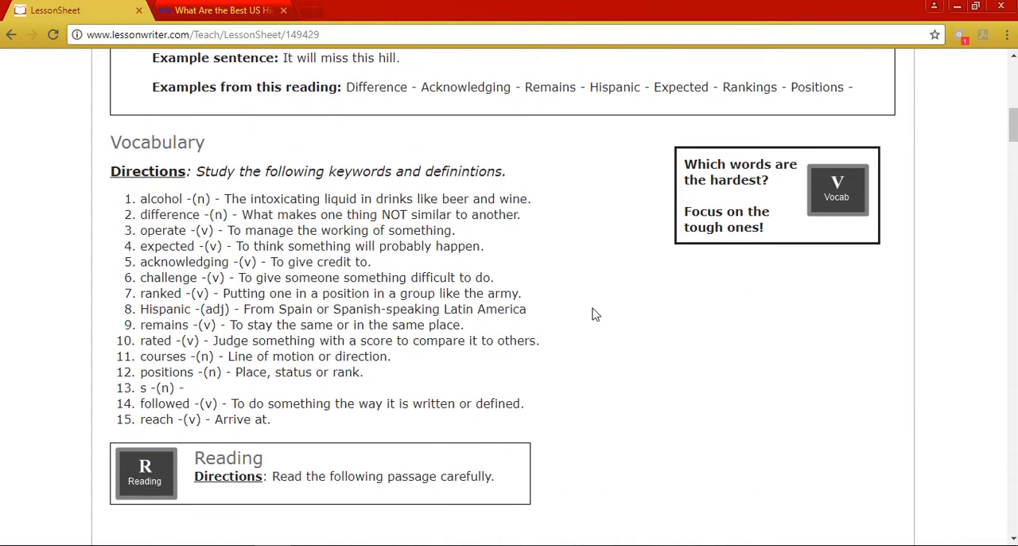
scroll(595, 314, "down", 2)
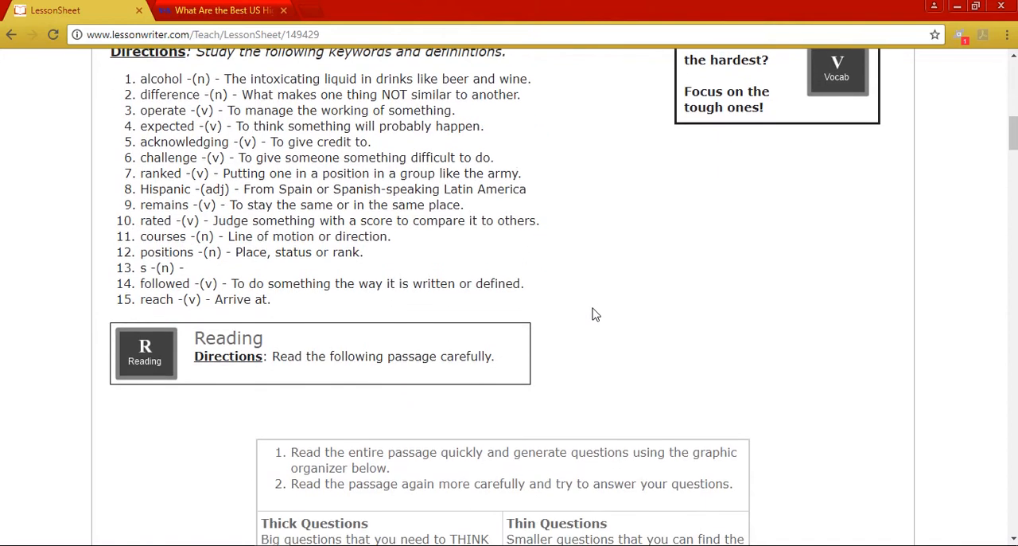
scroll(595, 314, "down", 2)
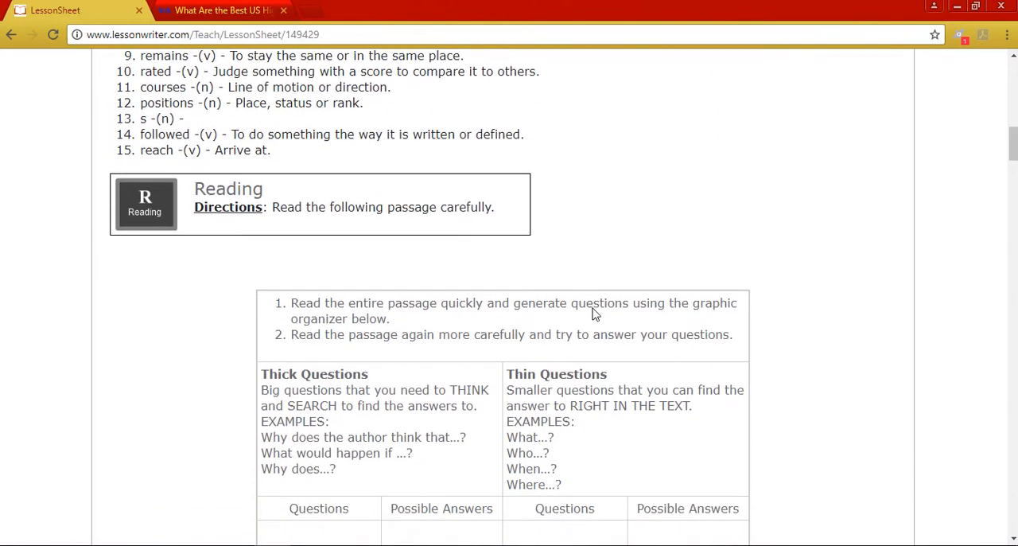
scroll(593, 308, "down", 2)
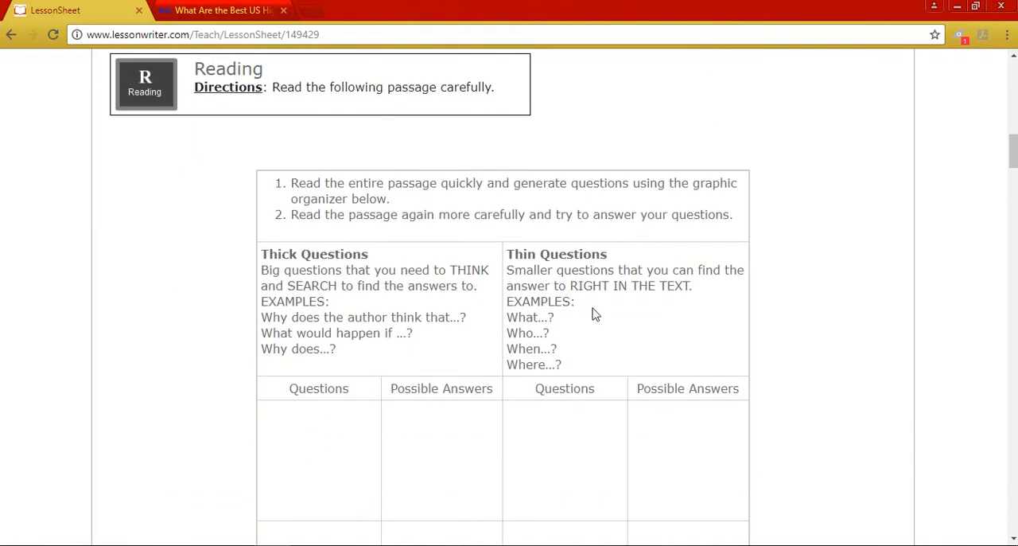
- Look through the lesson's reading passage and the four open-ended comprehension questions that follow it
scroll(593, 314, "down", 5)
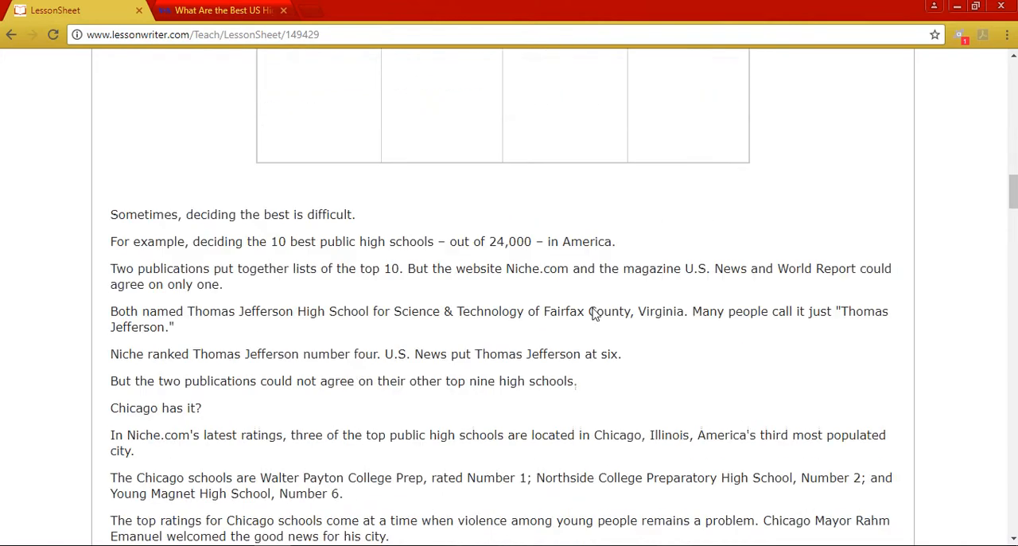
scroll(593, 310, "up", 2)
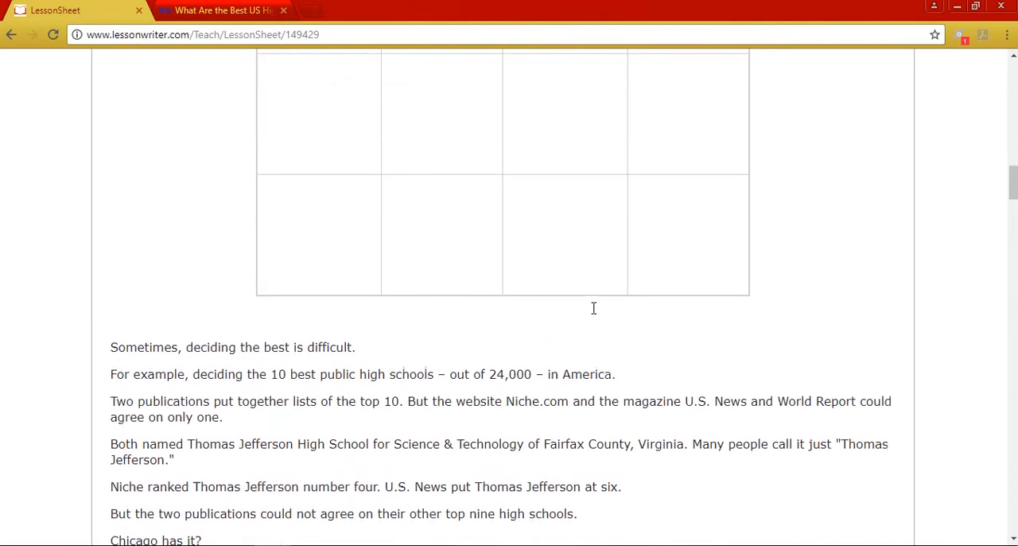
scroll(594, 312, "down", 1)
scroll(593, 312, "down", 4)
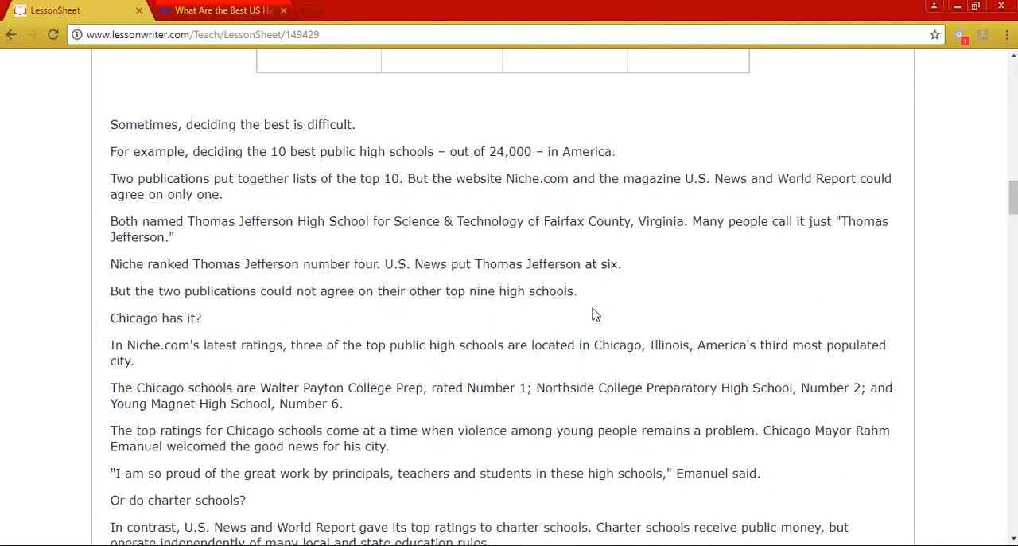
scroll(593, 313, "down", 15)
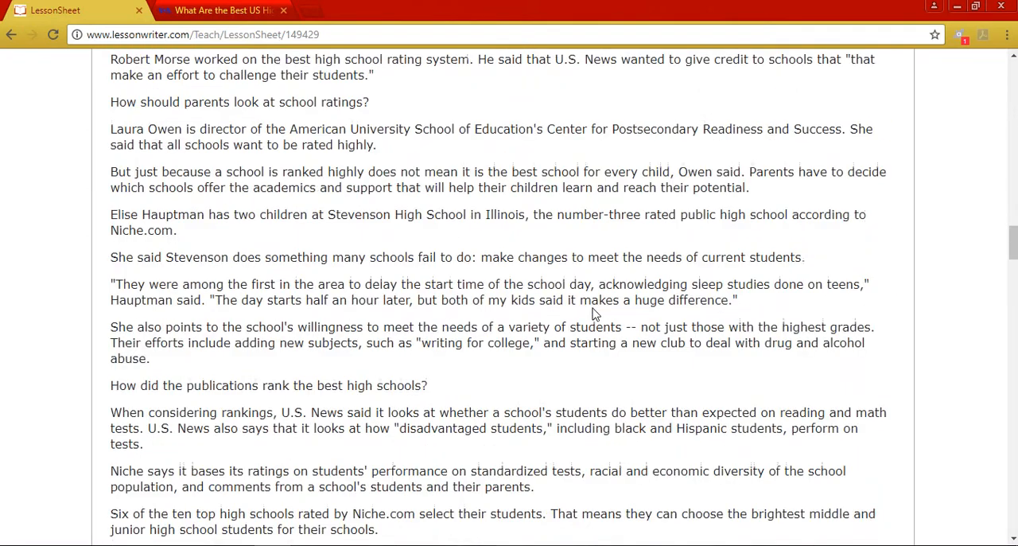
scroll(593, 314, "down", 3)
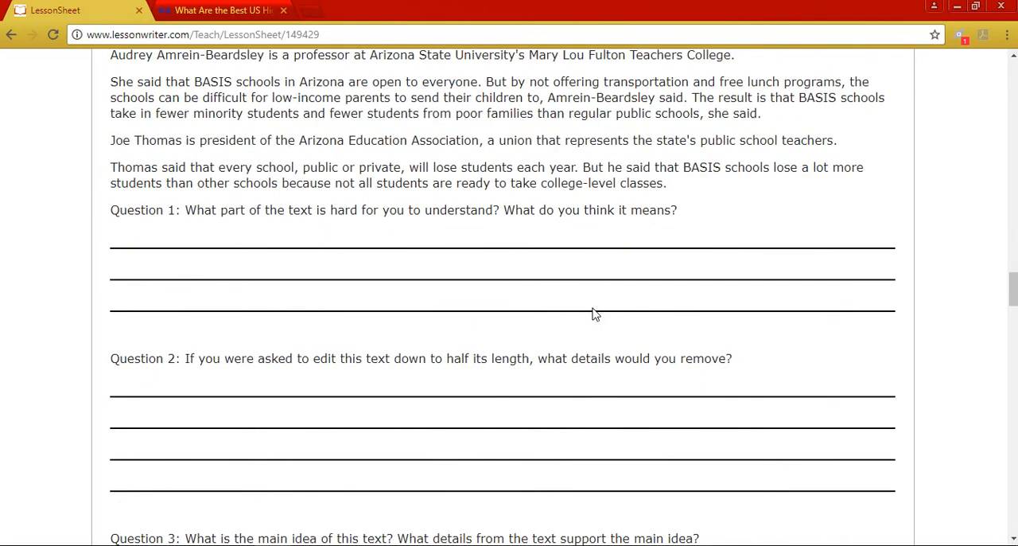
scroll(594, 314, "down", 1)
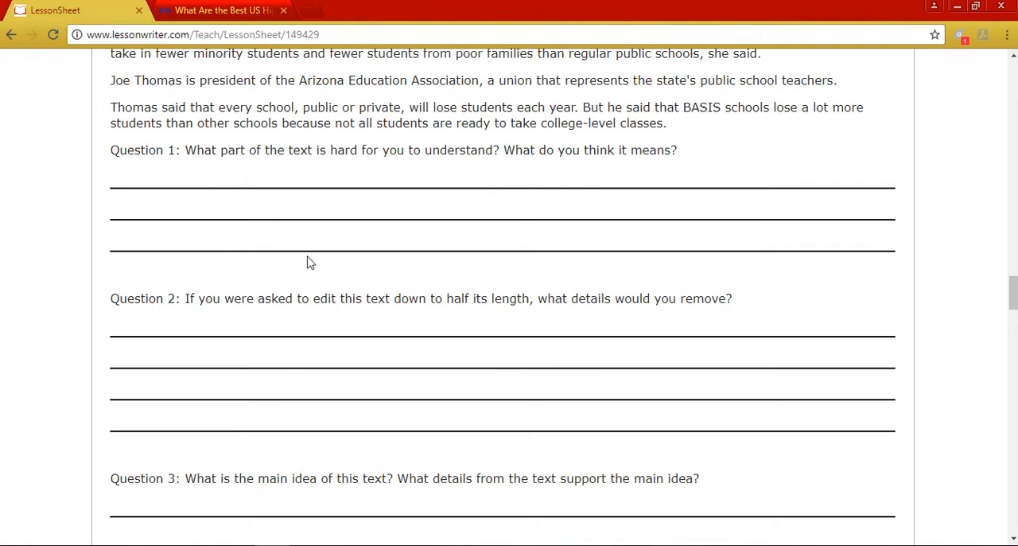
scroll(311, 262, "down", 2)
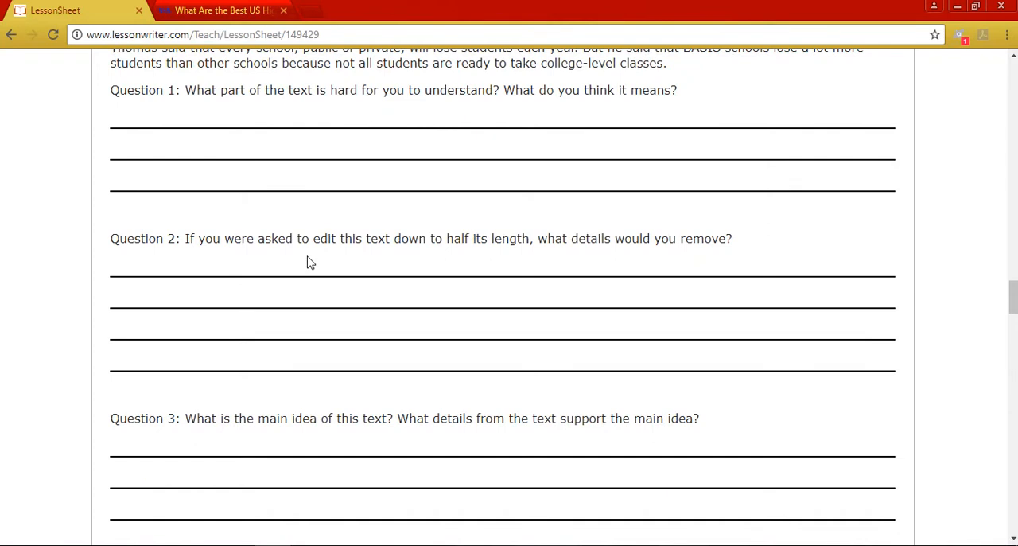
scroll(310, 262, "down", 3)
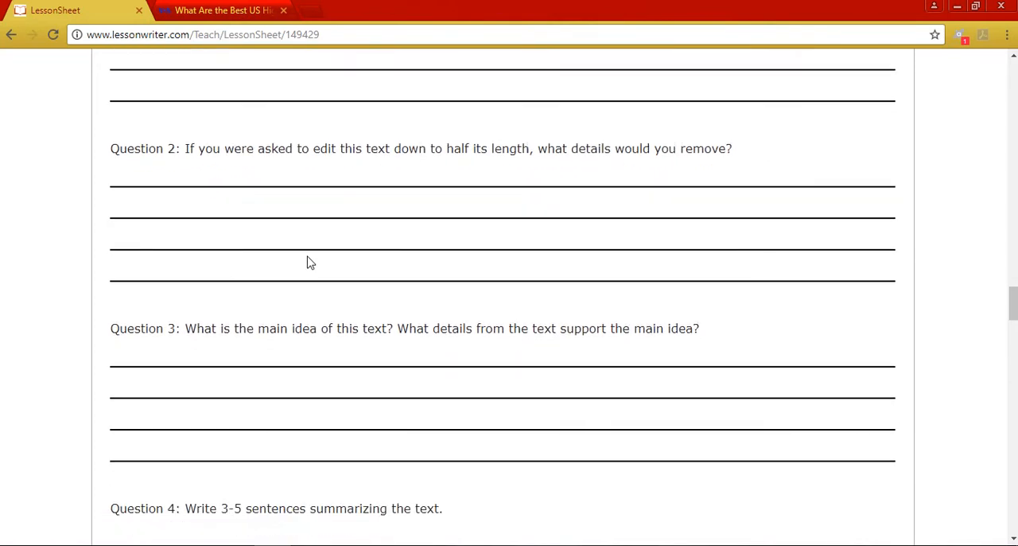
scroll(310, 262, "down", 8)
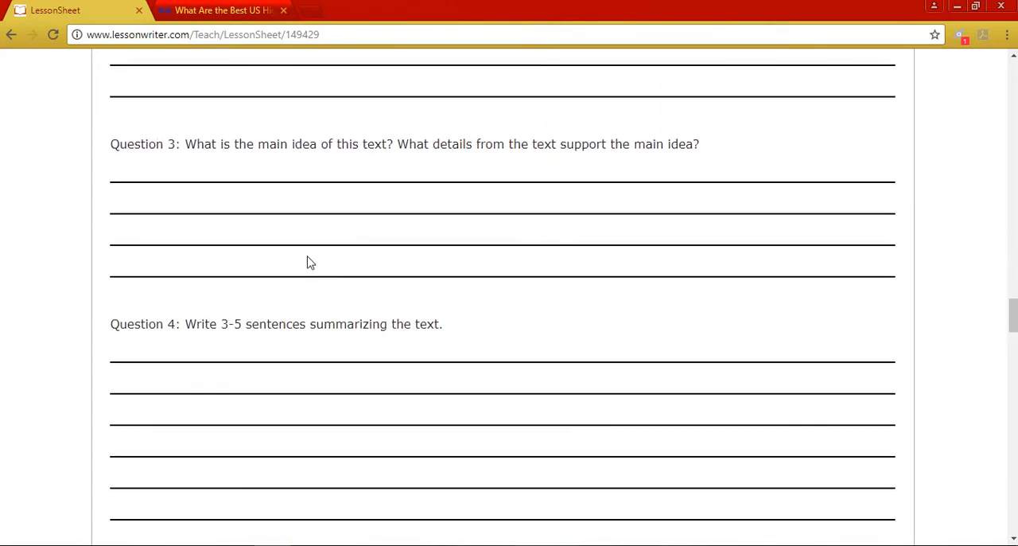
- Examine the grammar, word roots and vocabulary practice exercises, from Focus on Grammar through Write Your Own Sentences
scroll(310, 262, "down", 14)
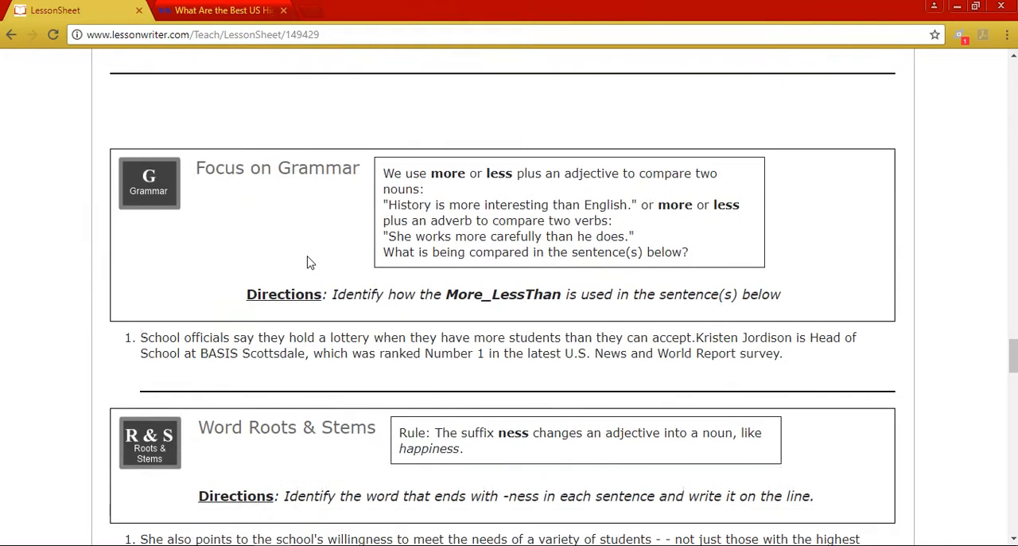
scroll(310, 263, "down", 1)
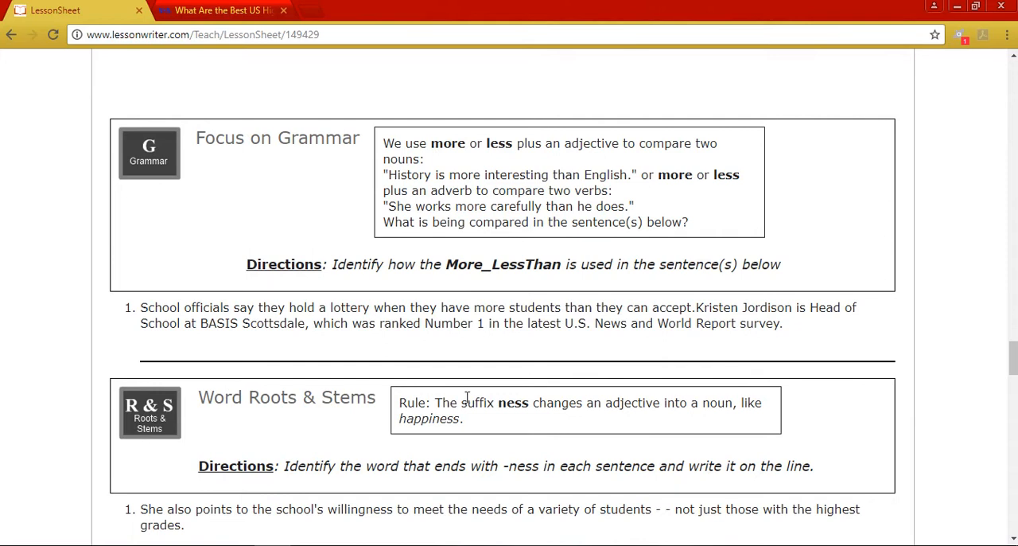
scroll(467, 398, "down", 15)
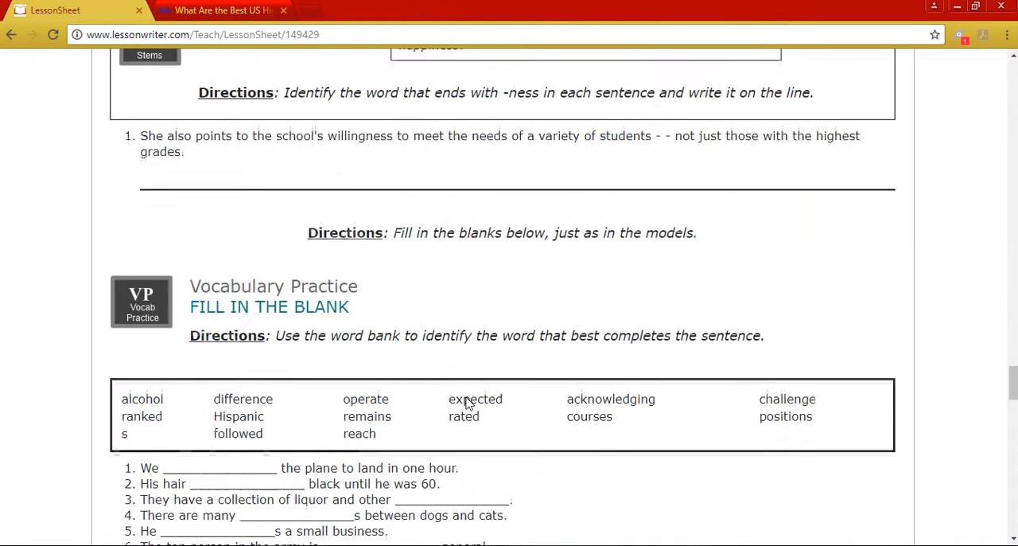
scroll(467, 396, "down", 2)
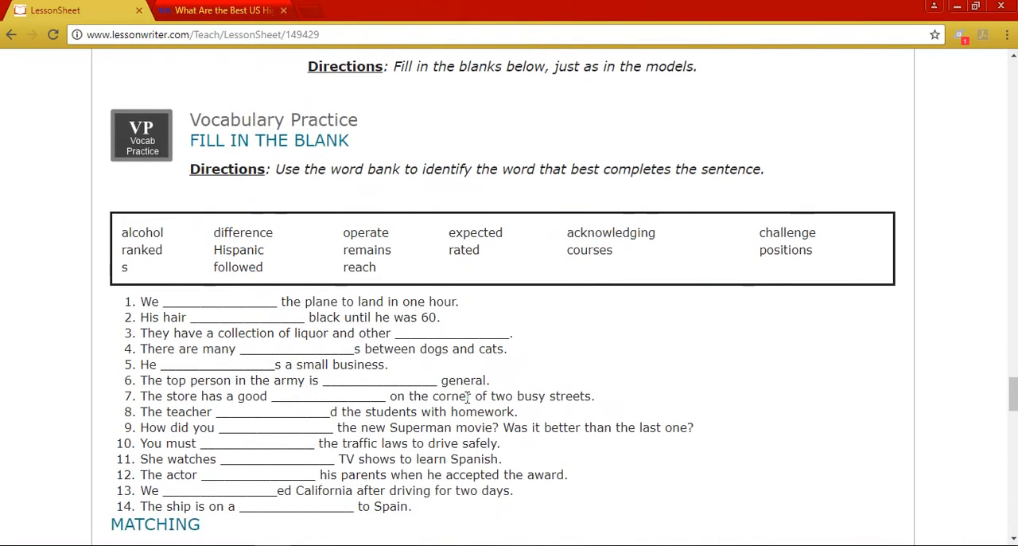
scroll(466, 398, "down", 3)
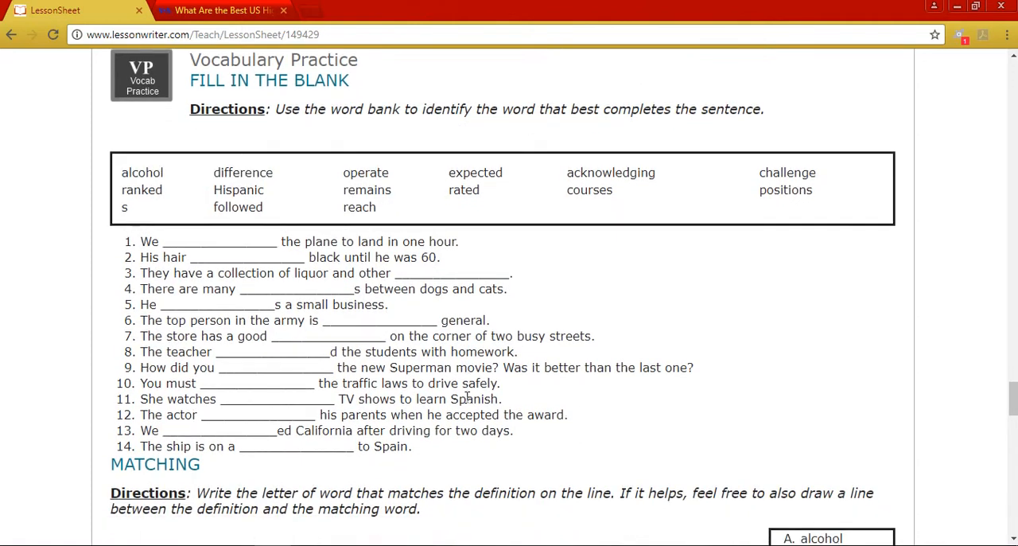
scroll(466, 398, "down", 5)
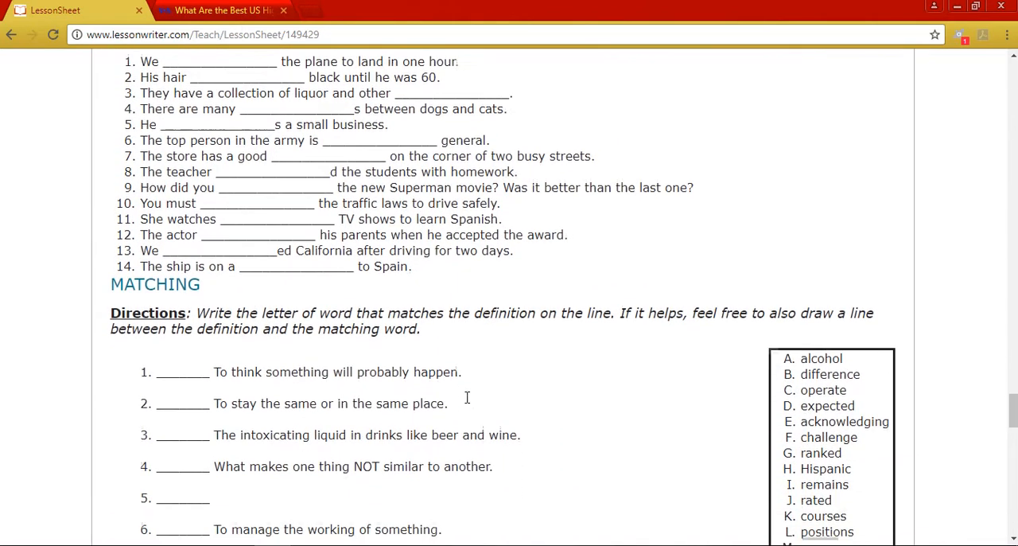
scroll(467, 398, "down", 3)
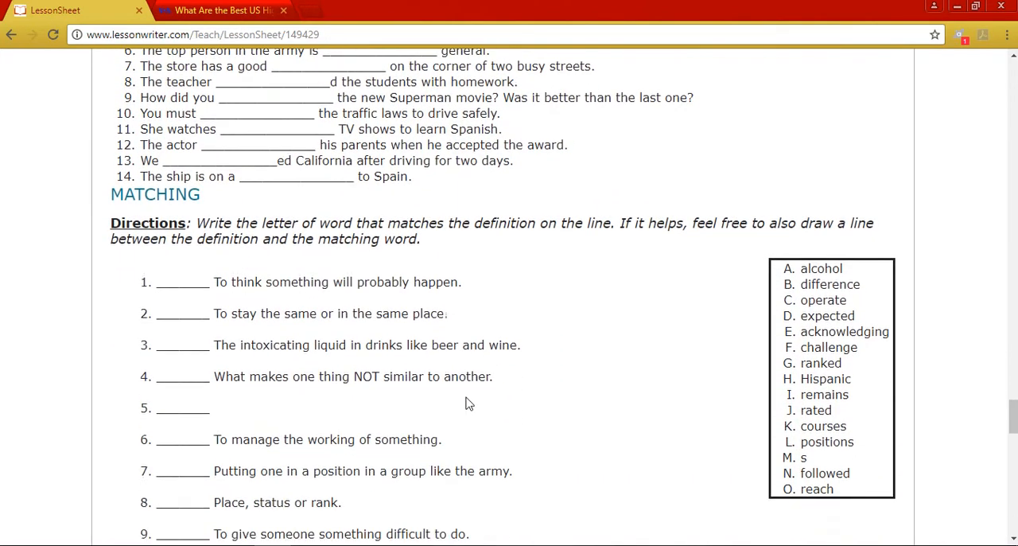
scroll(467, 404, "down", 15)
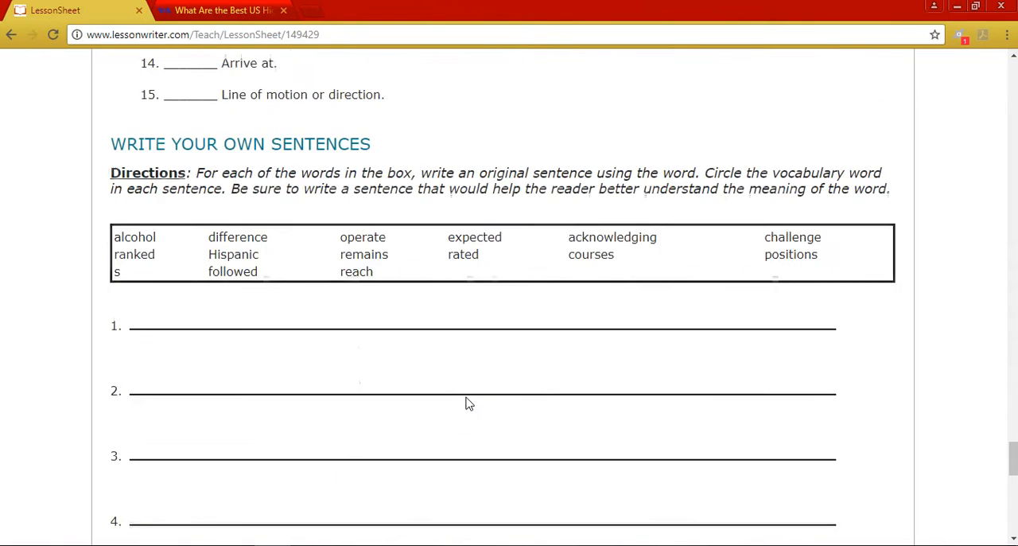
scroll(469, 404, "up", 1)
scroll(469, 403, "down", 1)
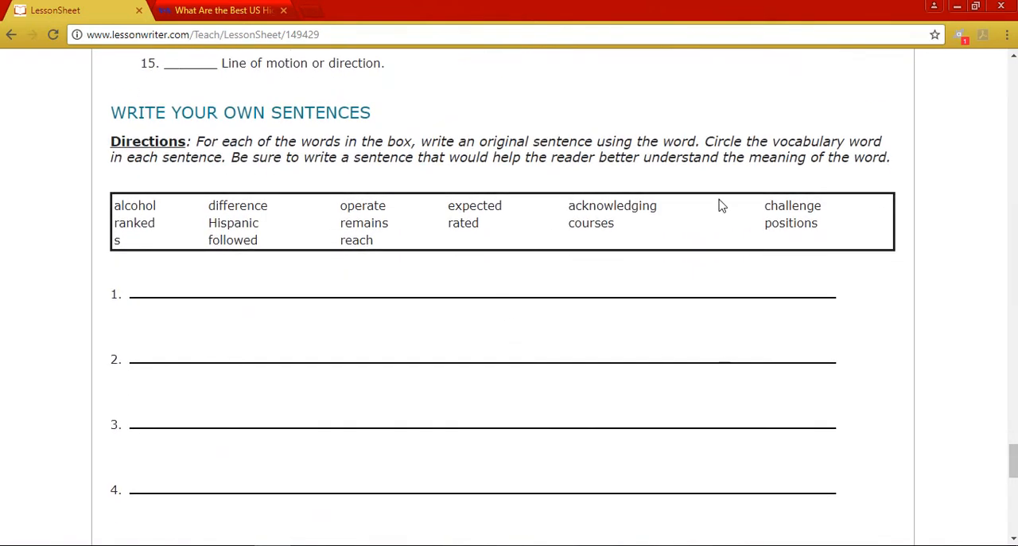
scroll(722, 205, "down", 8)
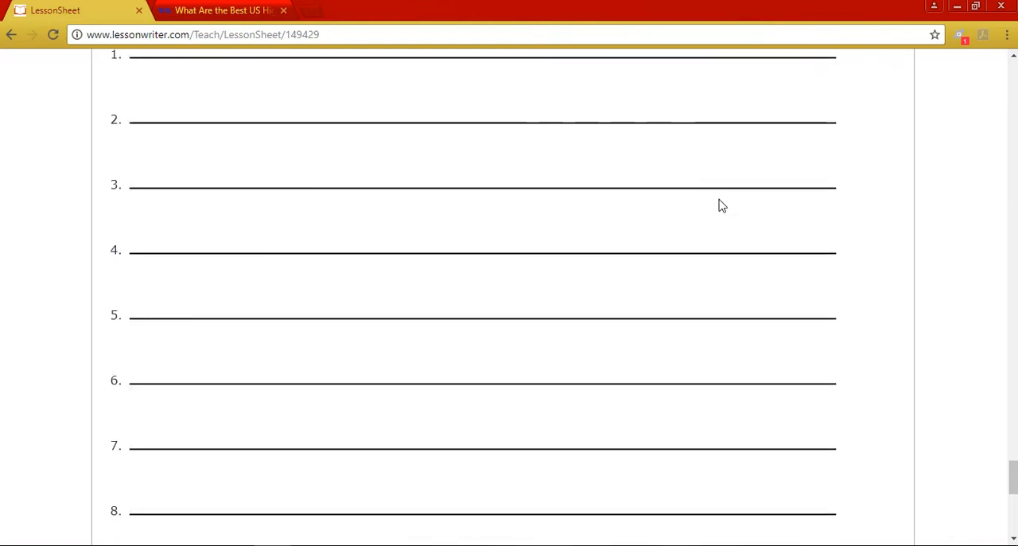
- Return to the start of the student lesson and open the Lesson Plan version
scroll(722, 205, "up", 15)
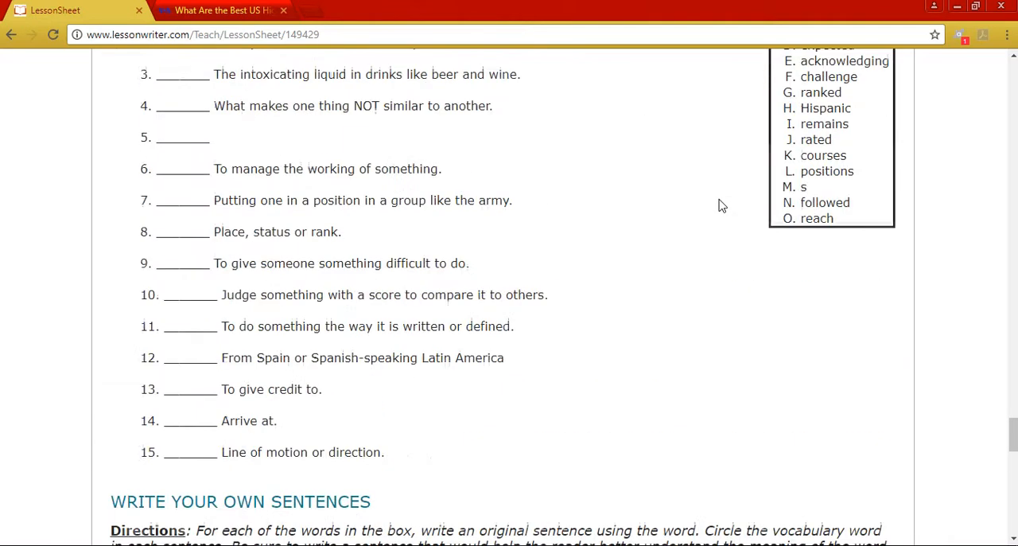
scroll(722, 205, "up", 15)
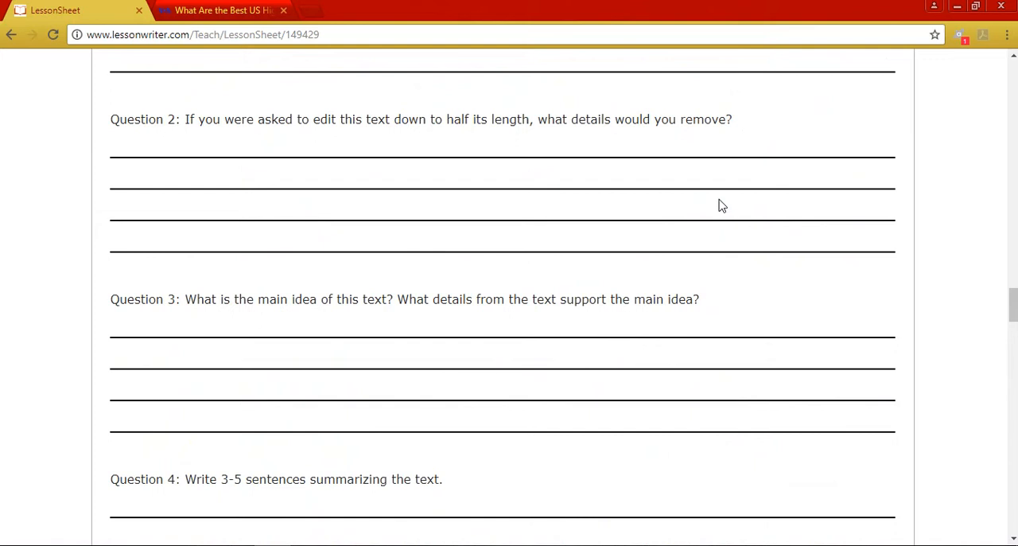
scroll(721, 205, "up", 15)
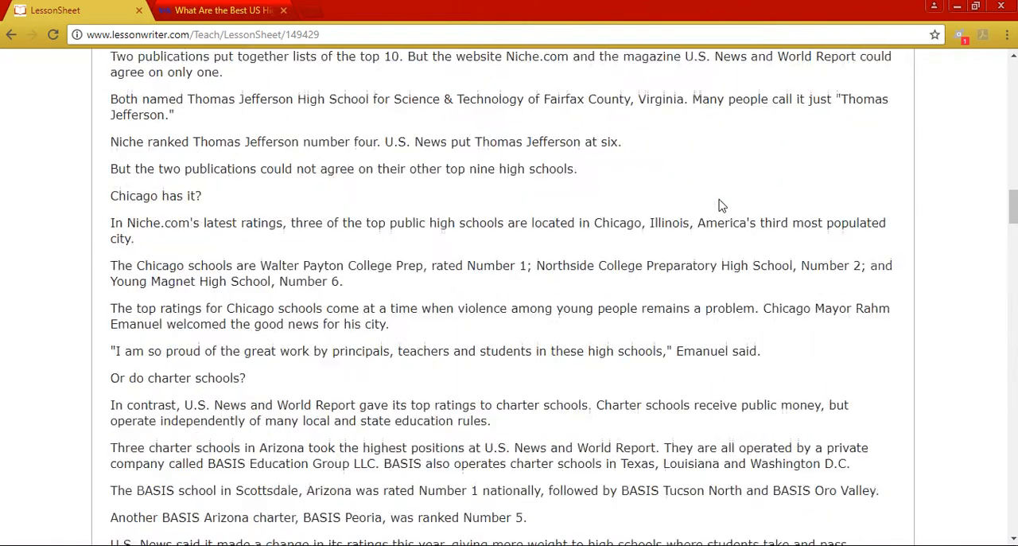
scroll(722, 205, "up", 15)
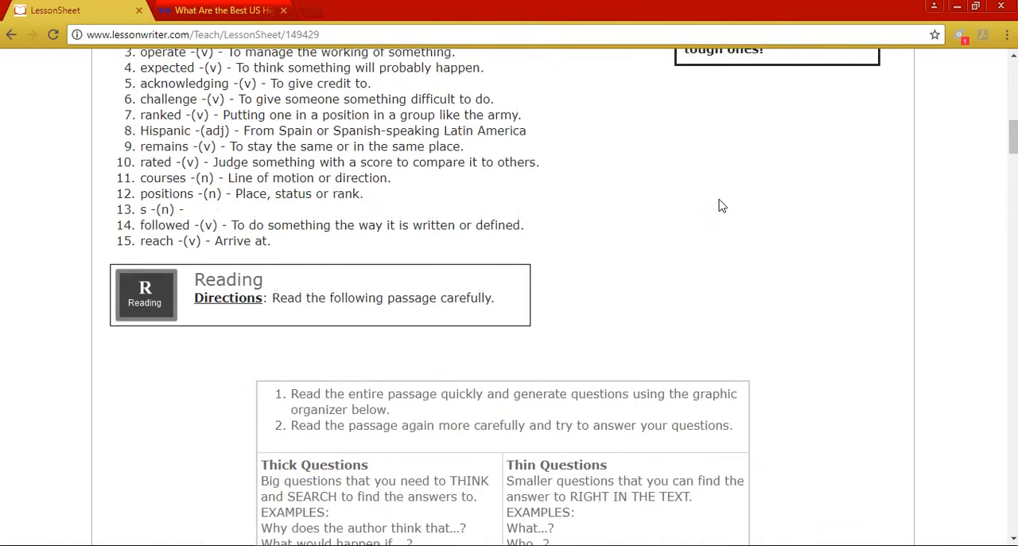
scroll(721, 205, "up", 6)
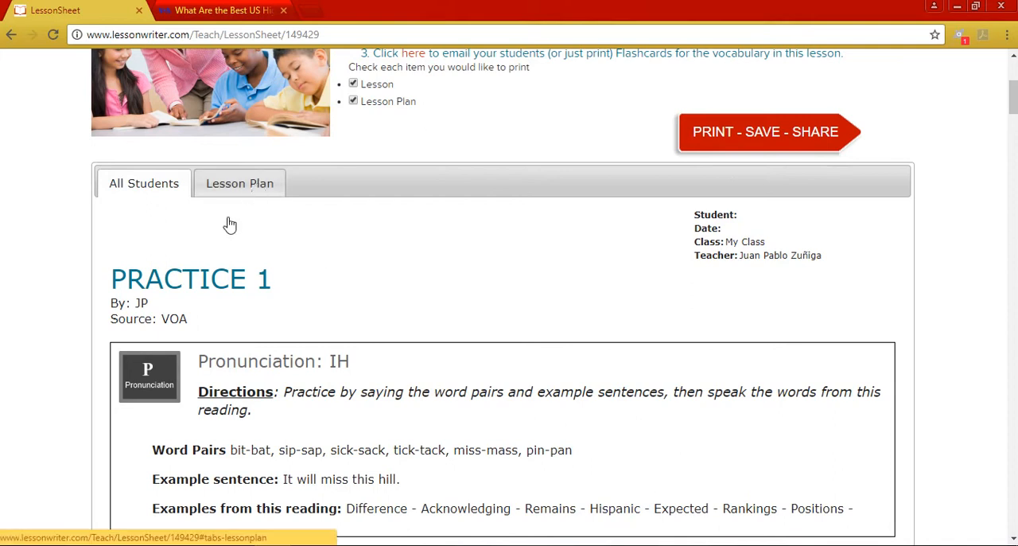
left_click(252, 192)
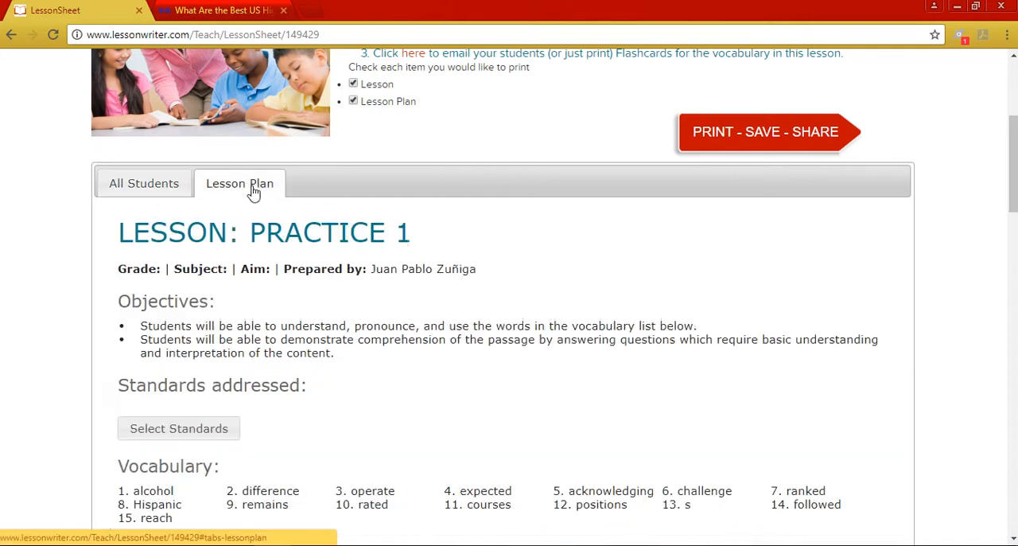